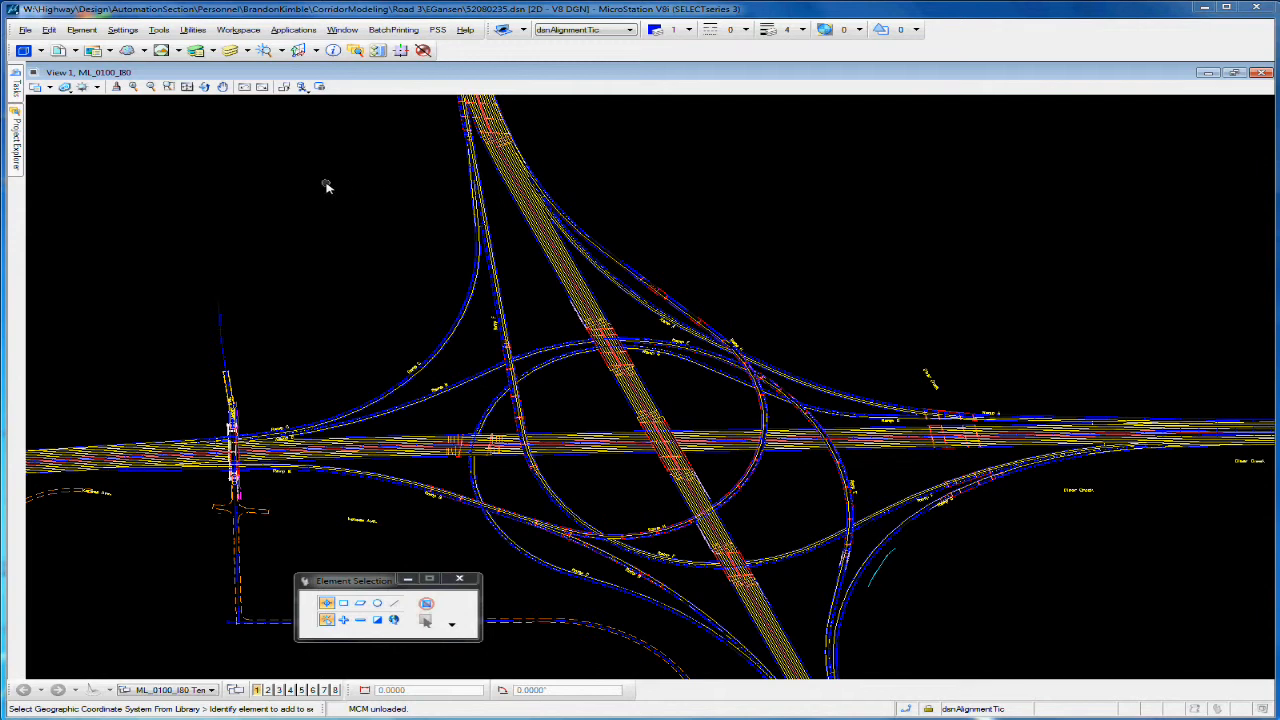
# Step: Open the Geographic tools as a floating toolbox and place it over an empty area of the drawing view
pyautogui.click(161, 31)
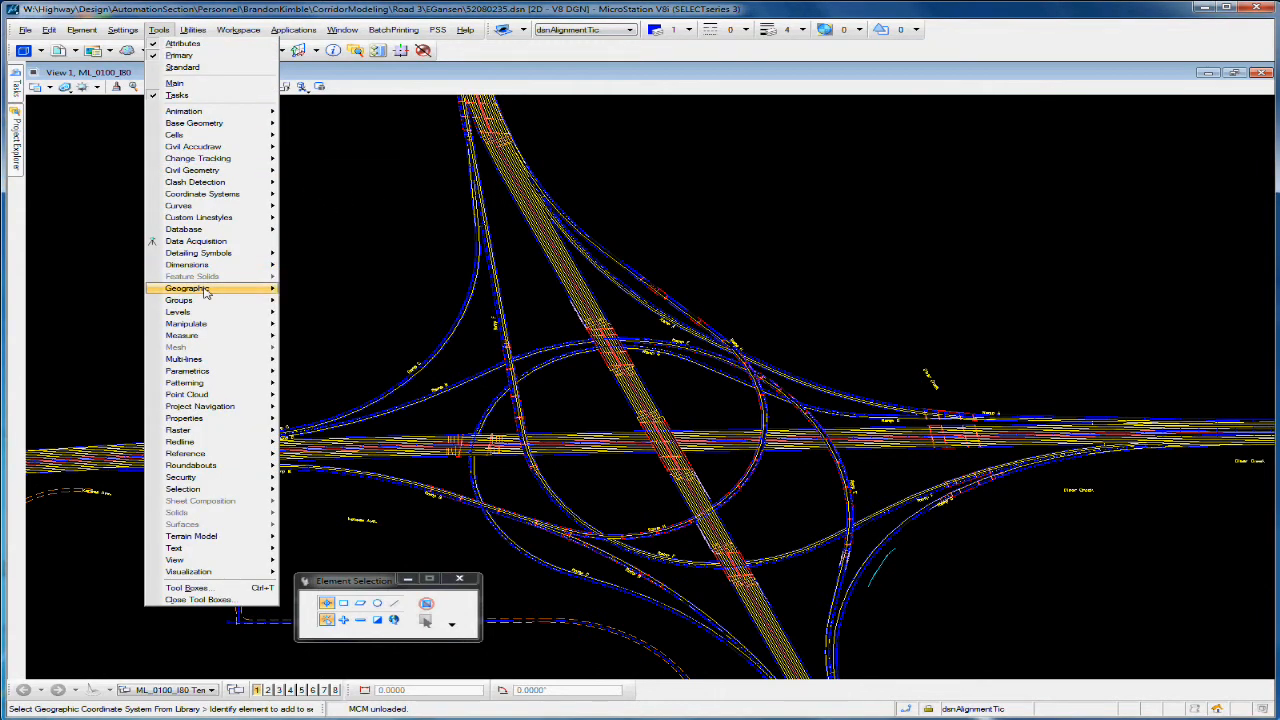
pyautogui.moveTo(205, 290)
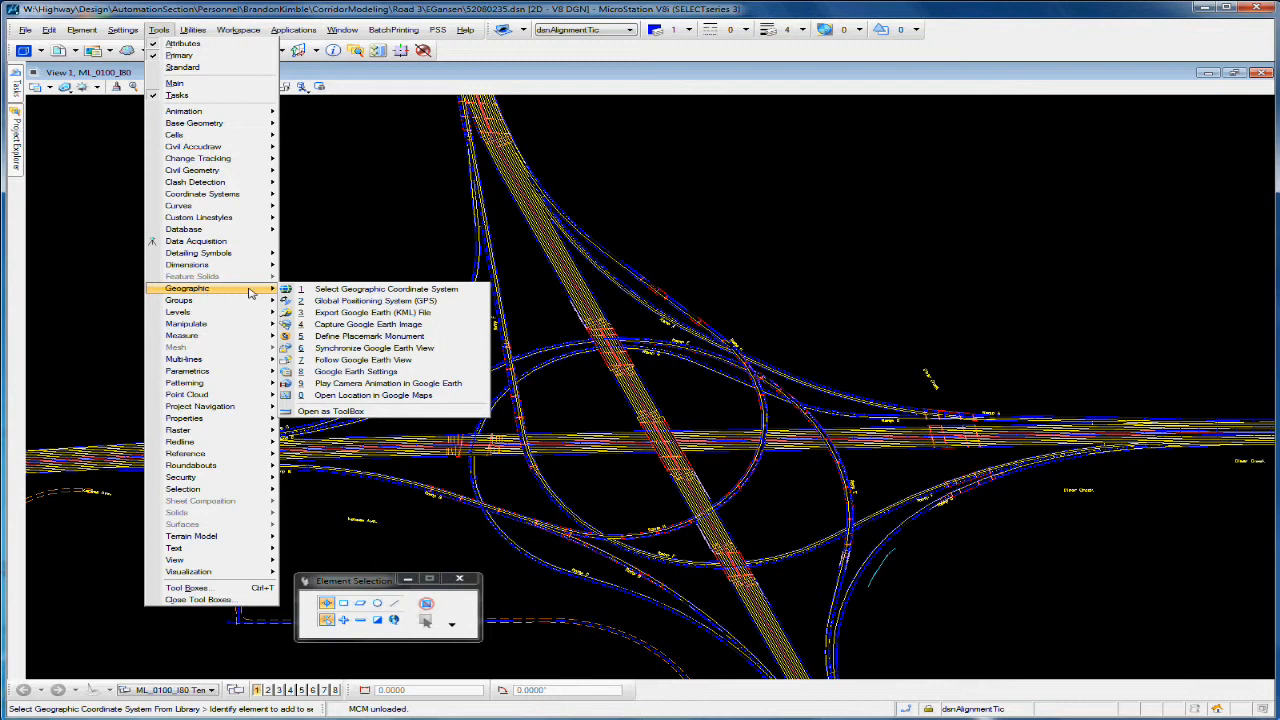
pyautogui.click(332, 413)
pyautogui.moveTo(360, 403); pyautogui.dragTo(197, 256)
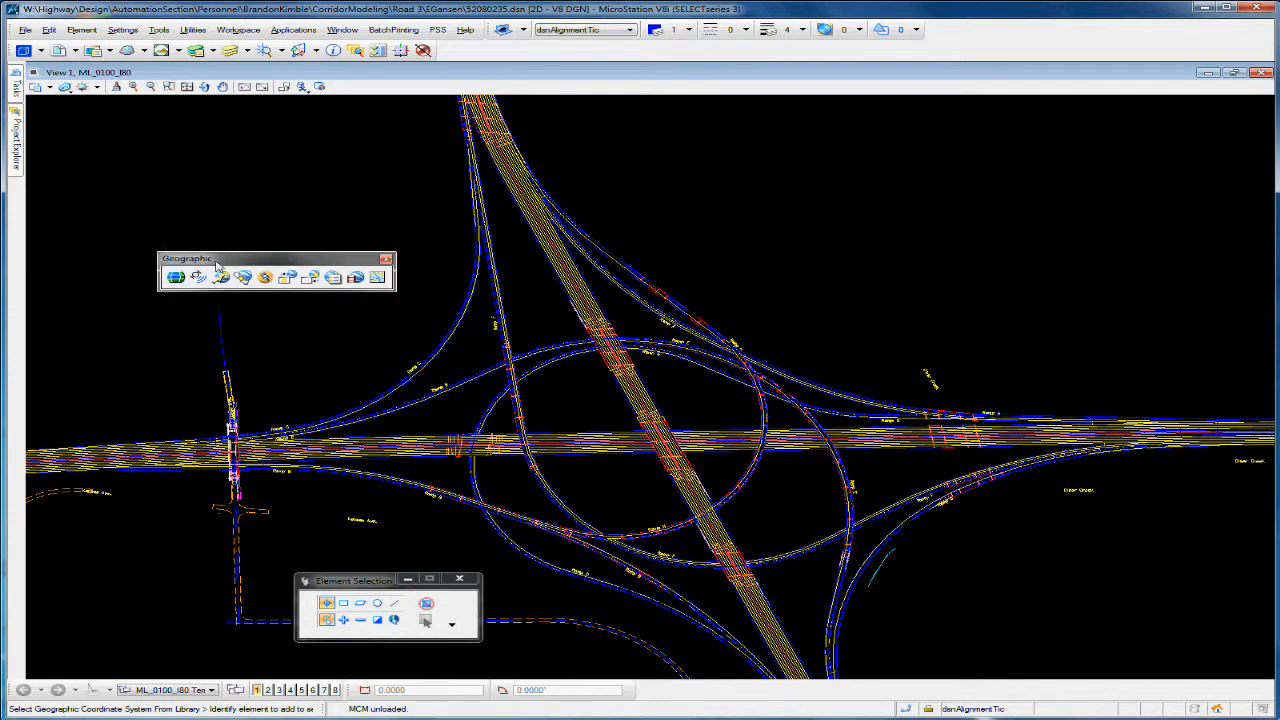
pyautogui.moveTo(216, 259); pyautogui.dragTo(177, 249)
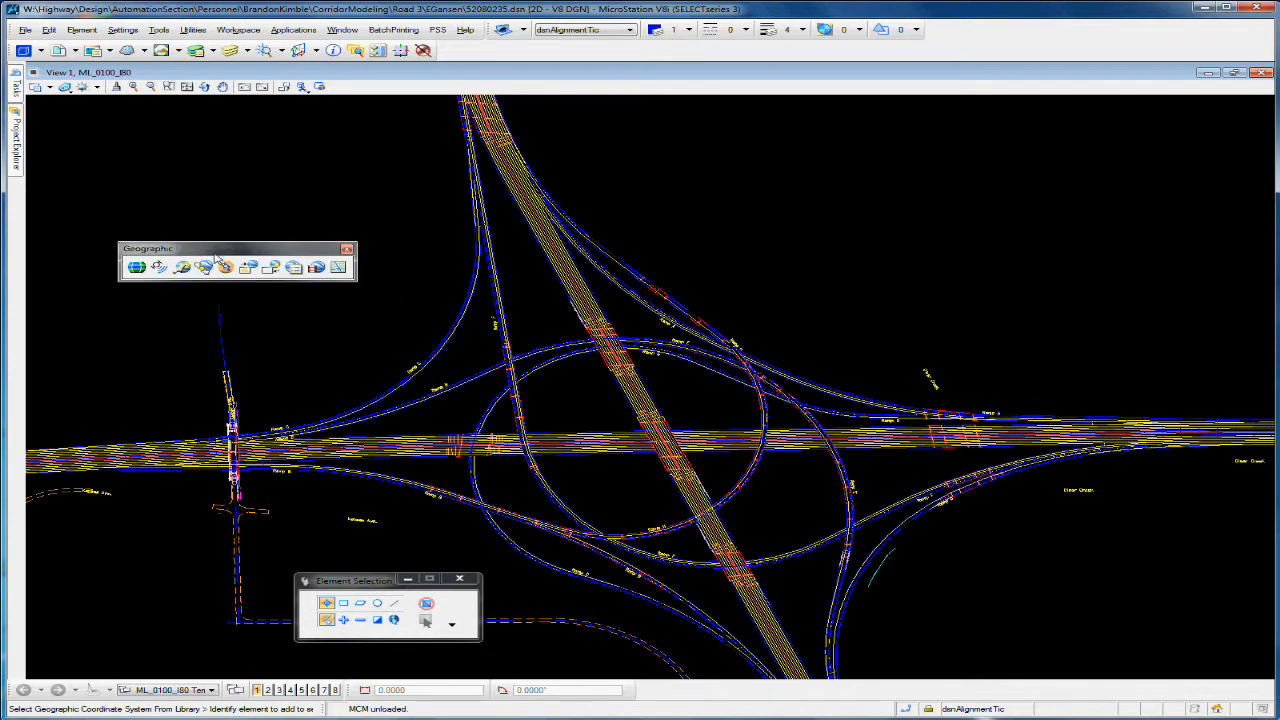
# Step: Start selecting a geographic coordinate system from the library, keeping the dialogs clear of each other
pyautogui.click(137, 268)
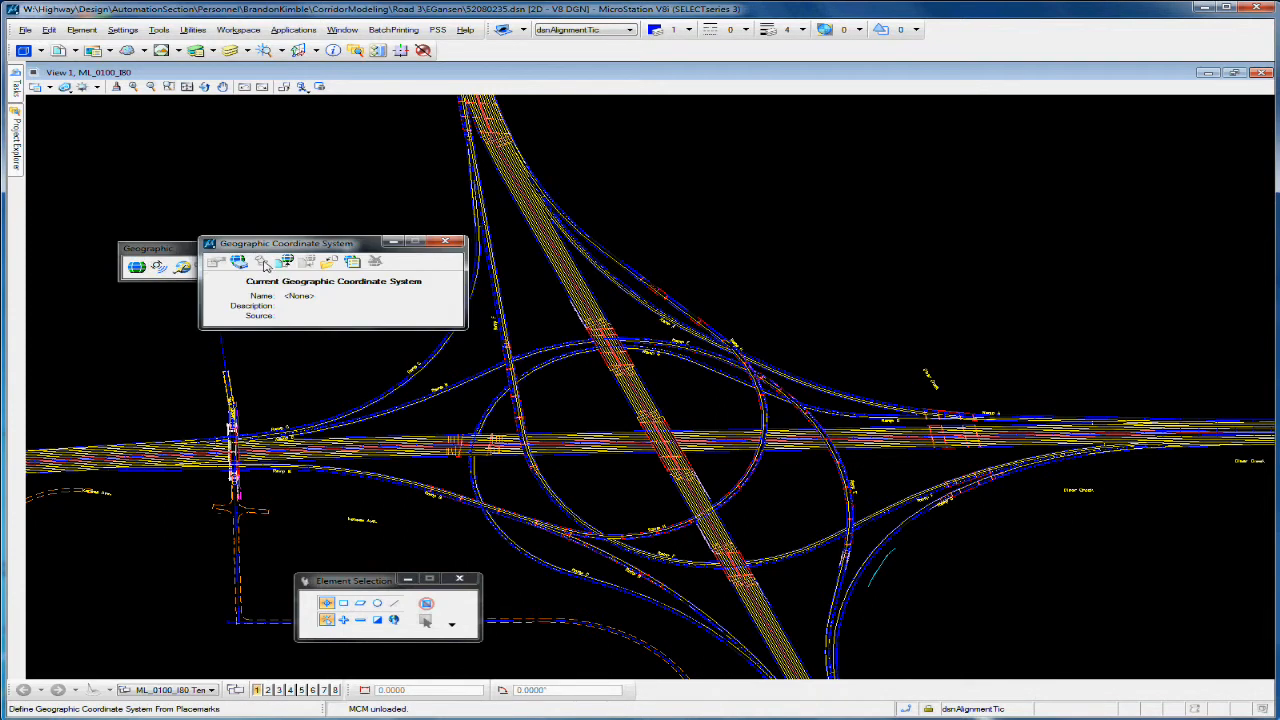
pyautogui.moveTo(297, 250); pyautogui.dragTo(239, 313)
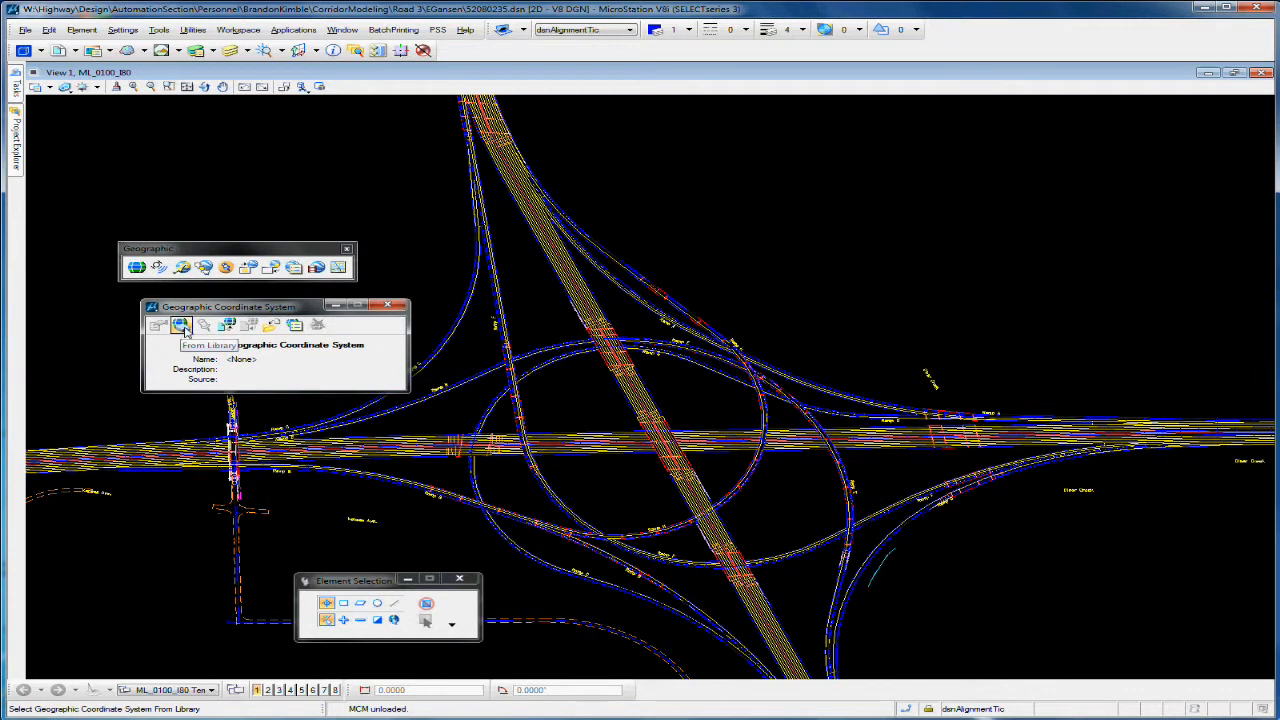
pyautogui.click(181, 326)
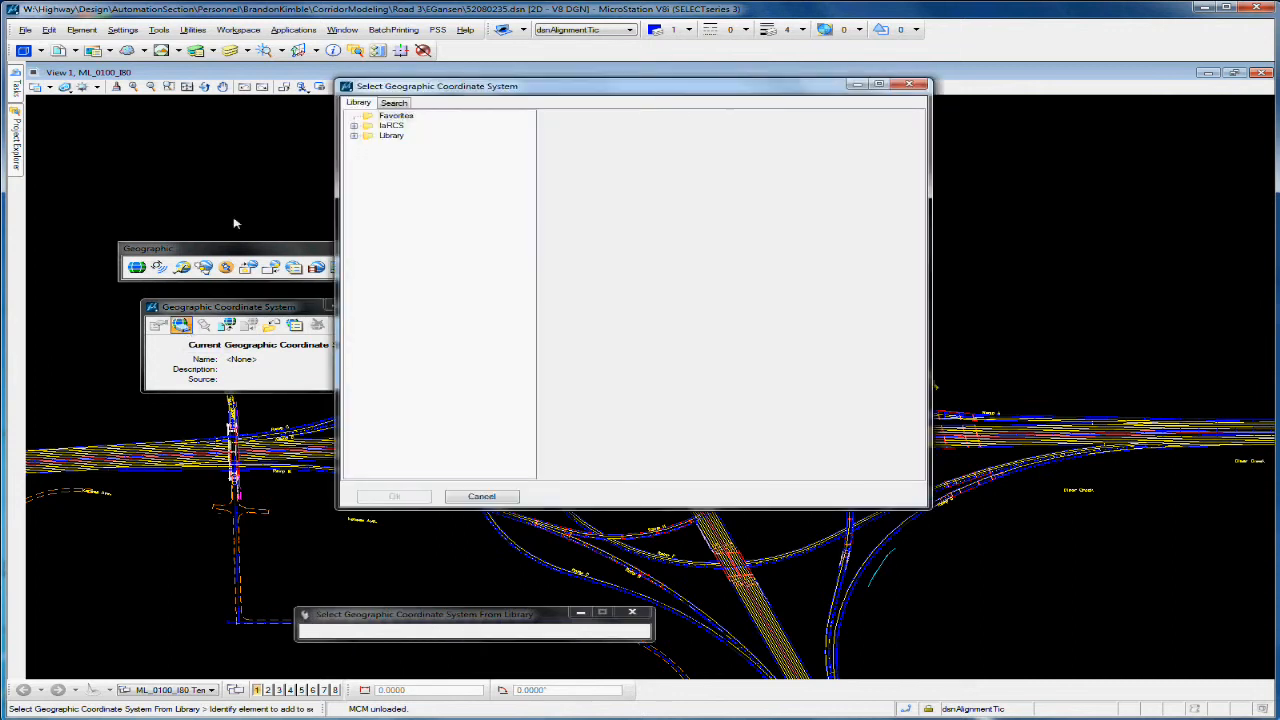
pyautogui.moveTo(561, 91); pyautogui.dragTo(300, 140)
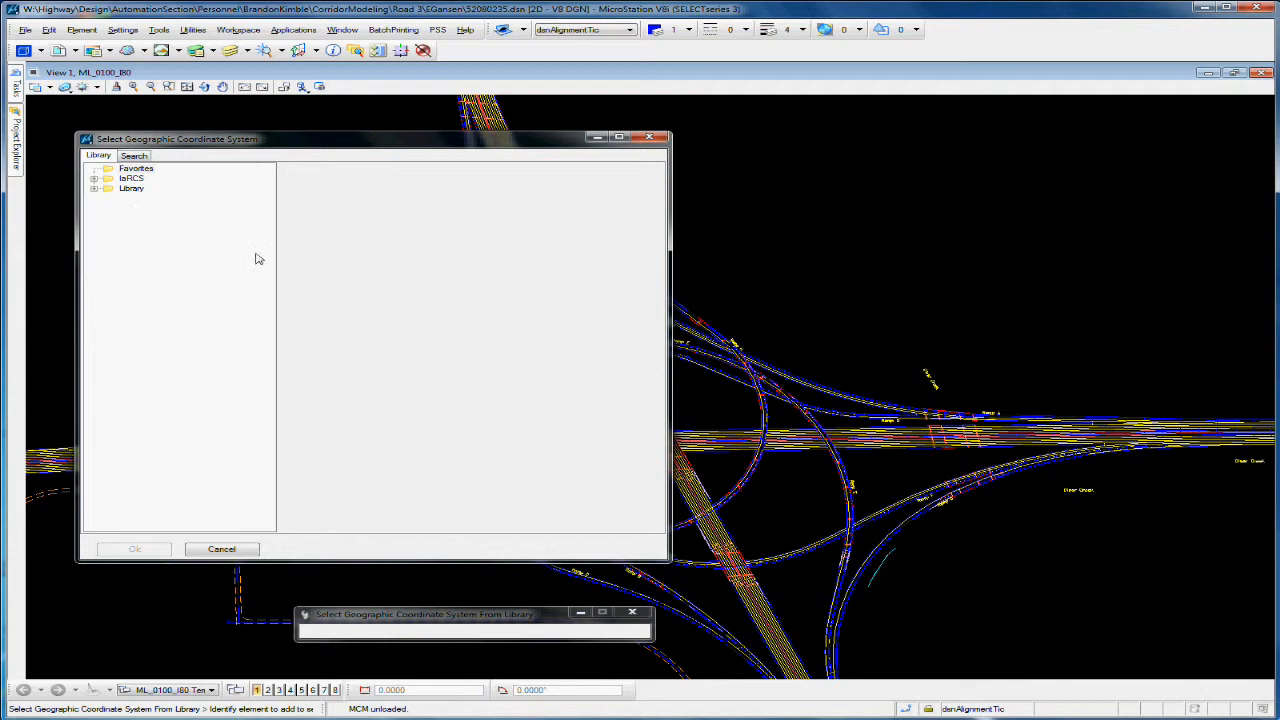
# Step: Expand the library through Projected, North America, United States of America and Iowa, widening the list to show full coordinate system names
pyautogui.click(94, 189)
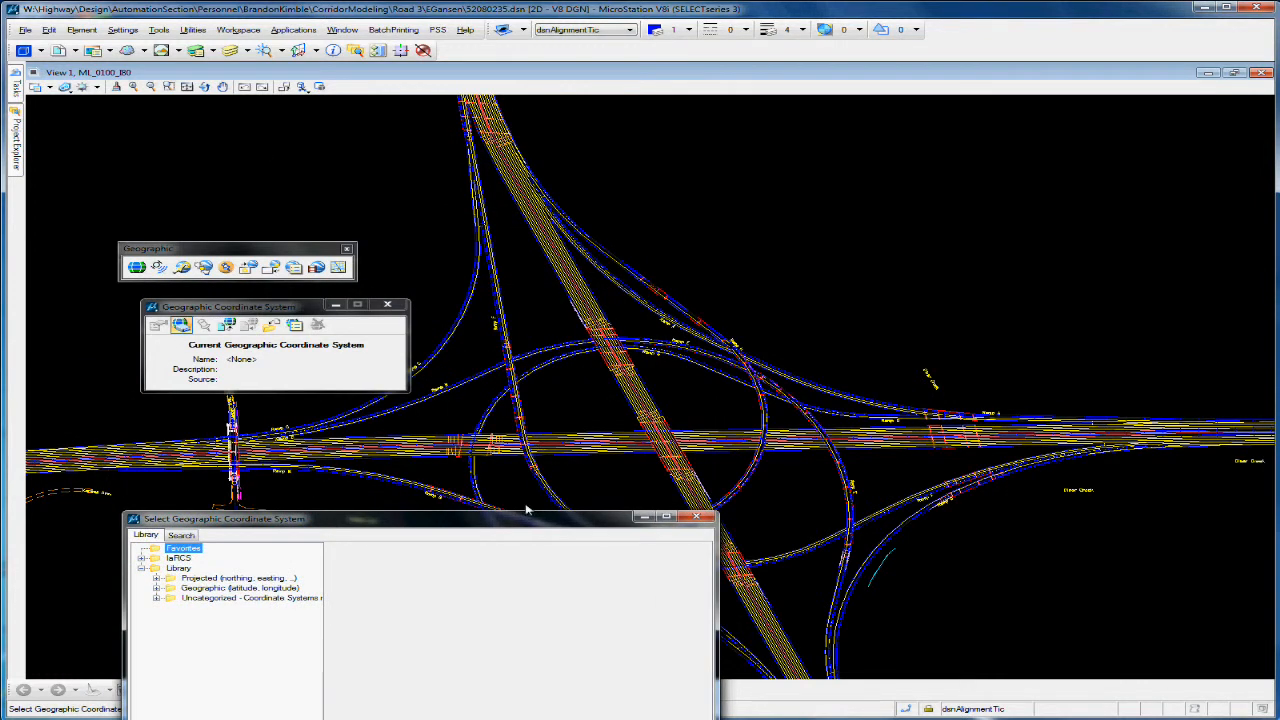
pyautogui.moveTo(530, 520); pyautogui.dragTo(490, 197)
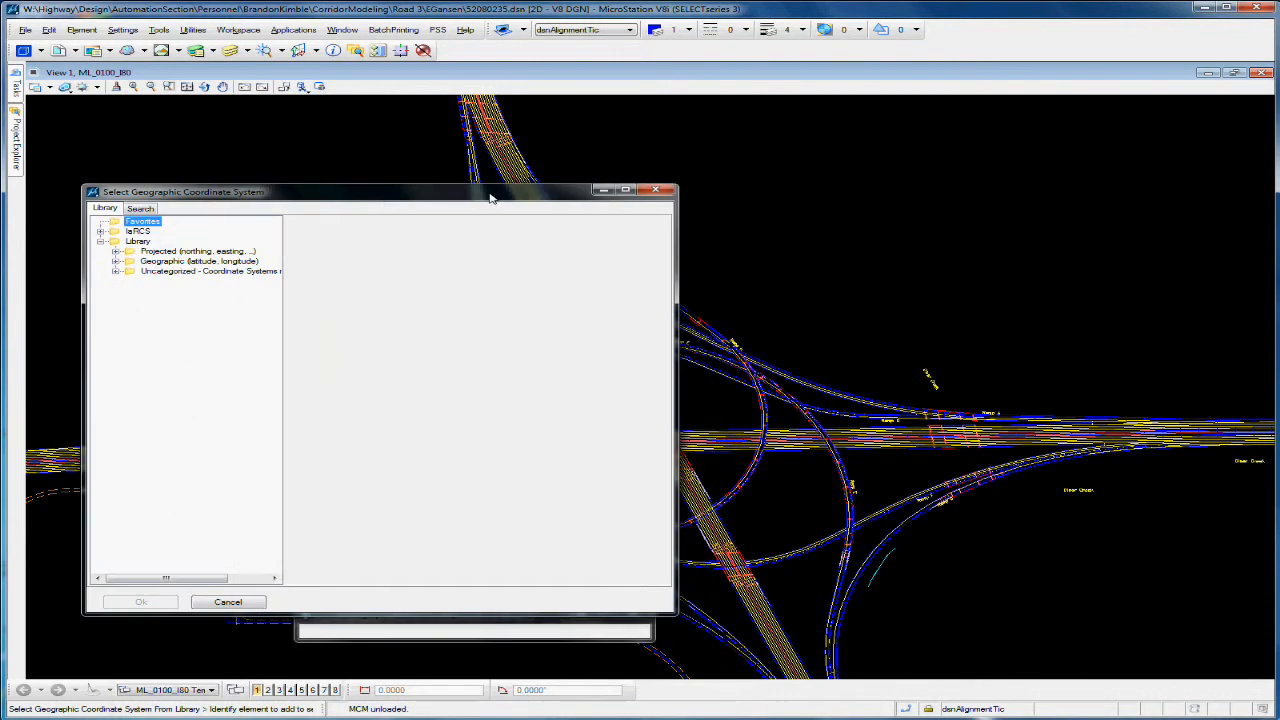
pyautogui.click(116, 251)
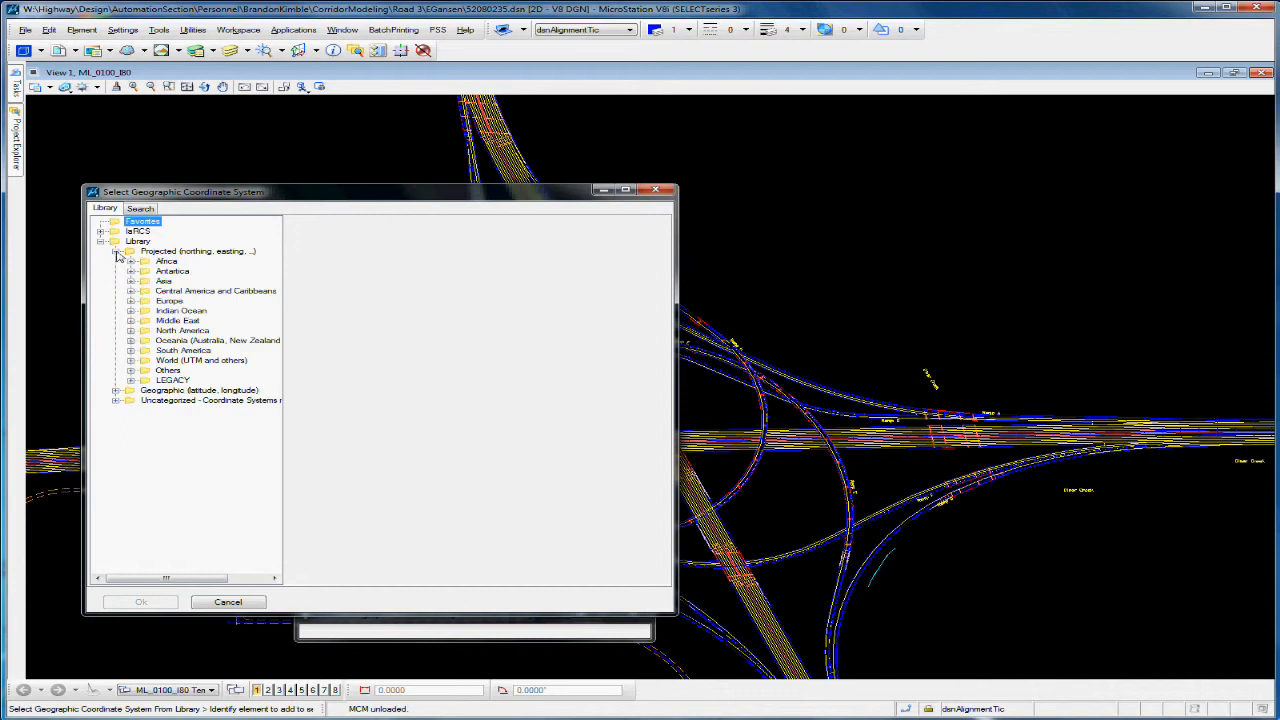
pyautogui.click(130, 331)
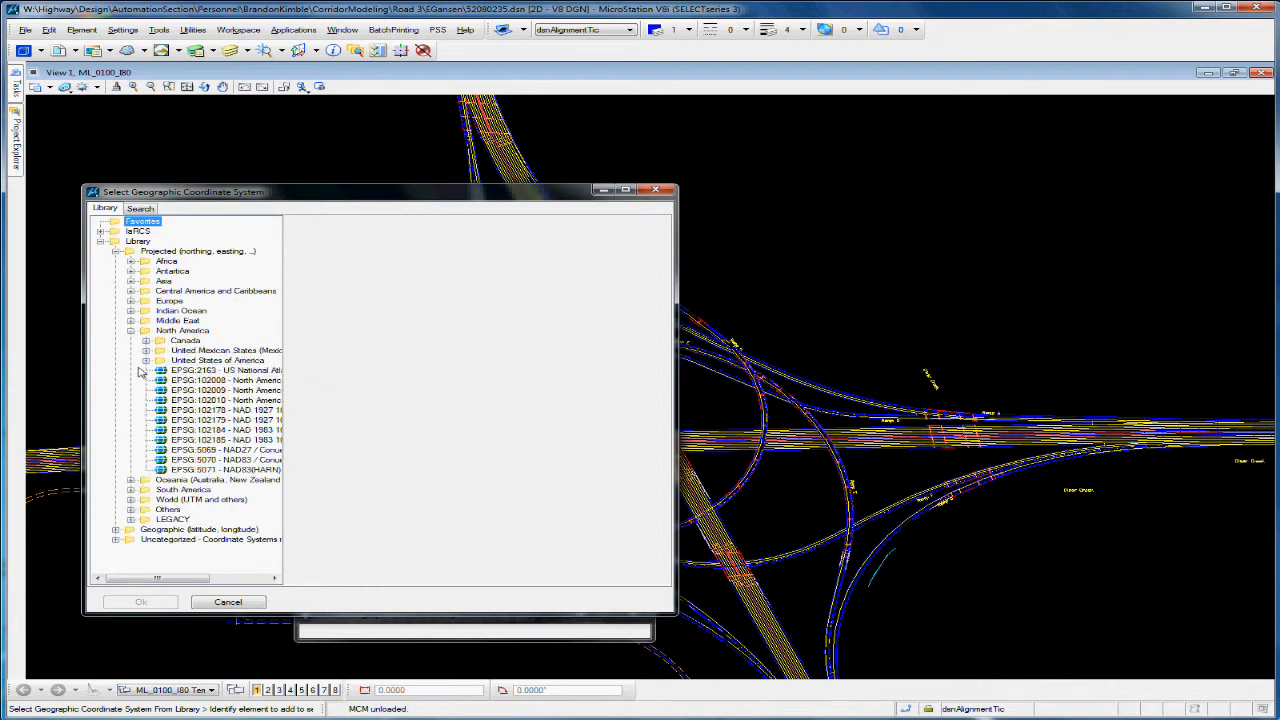
pyautogui.click(146, 362)
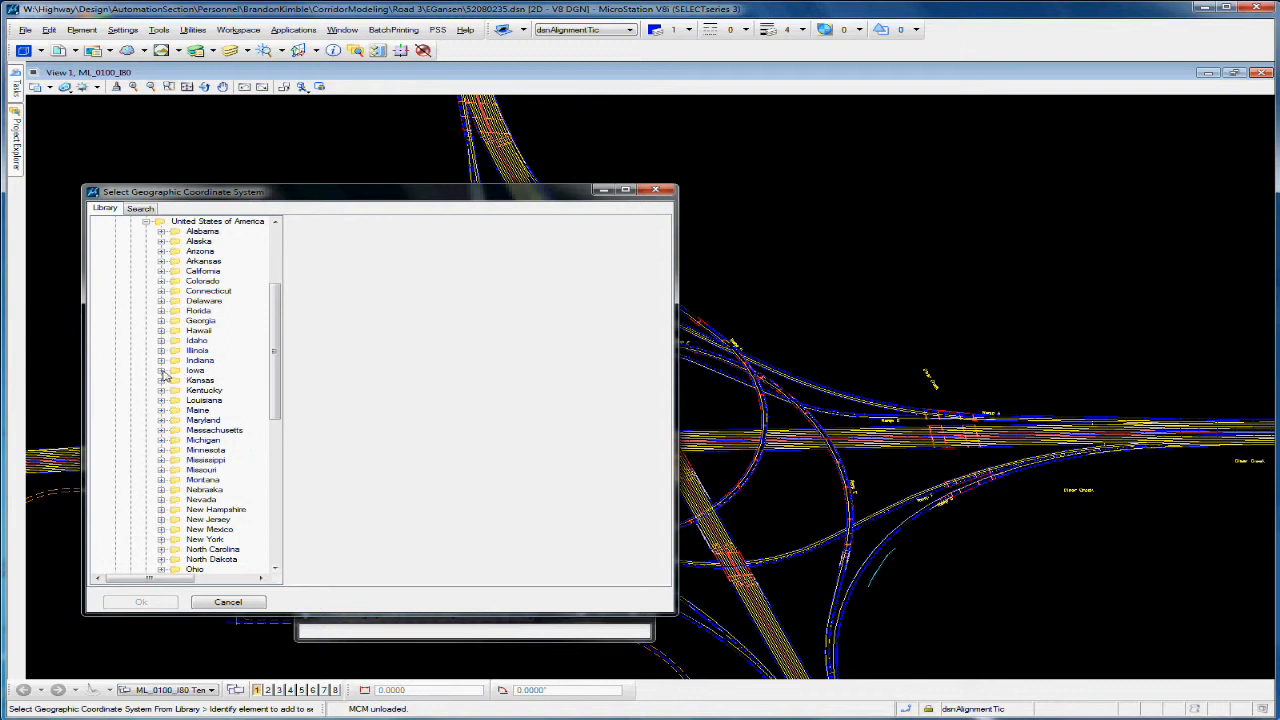
pyautogui.click(161, 371)
pyautogui.moveTo(284, 409); pyautogui.dragTo(407, 458)
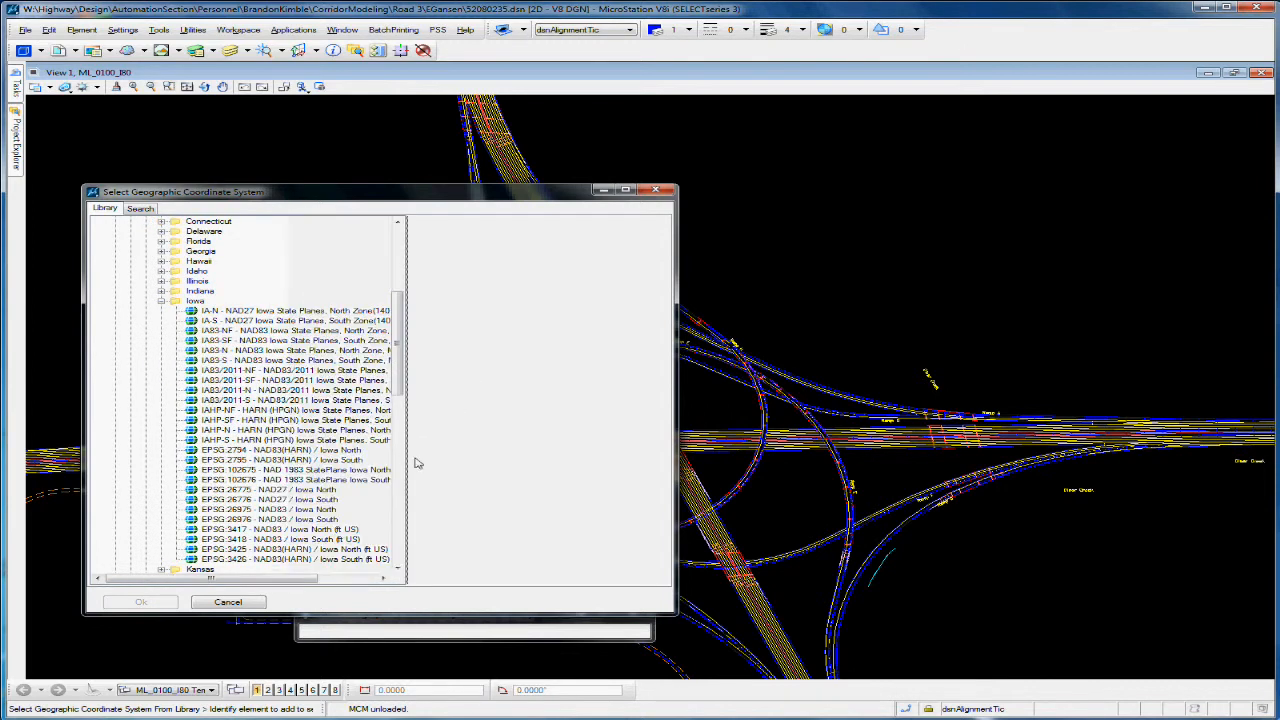
pyautogui.moveTo(397, 384); pyautogui.dragTo(474, 432)
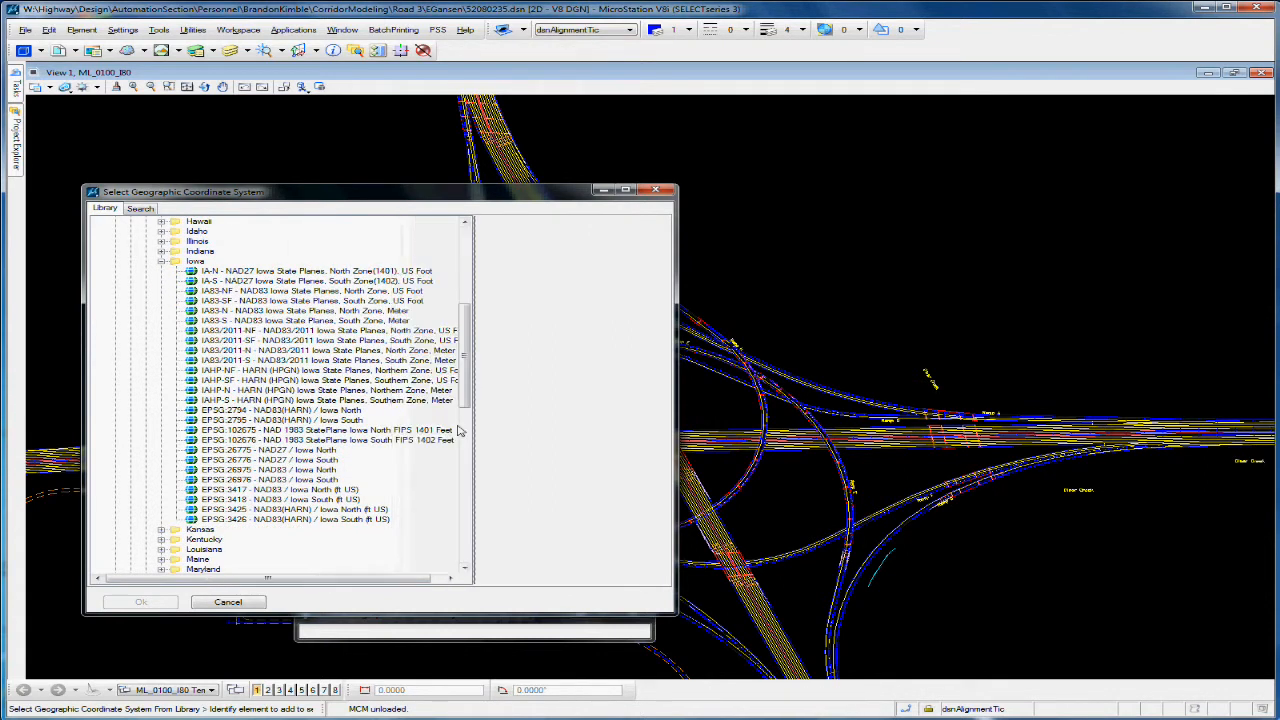
# Step: Compare the NAD 1983 StatePlane Iowa North and South entries and assign EPSG:102676, Iowa South FIPS 1402 Feet, to the drawing
pyautogui.click(343, 442)
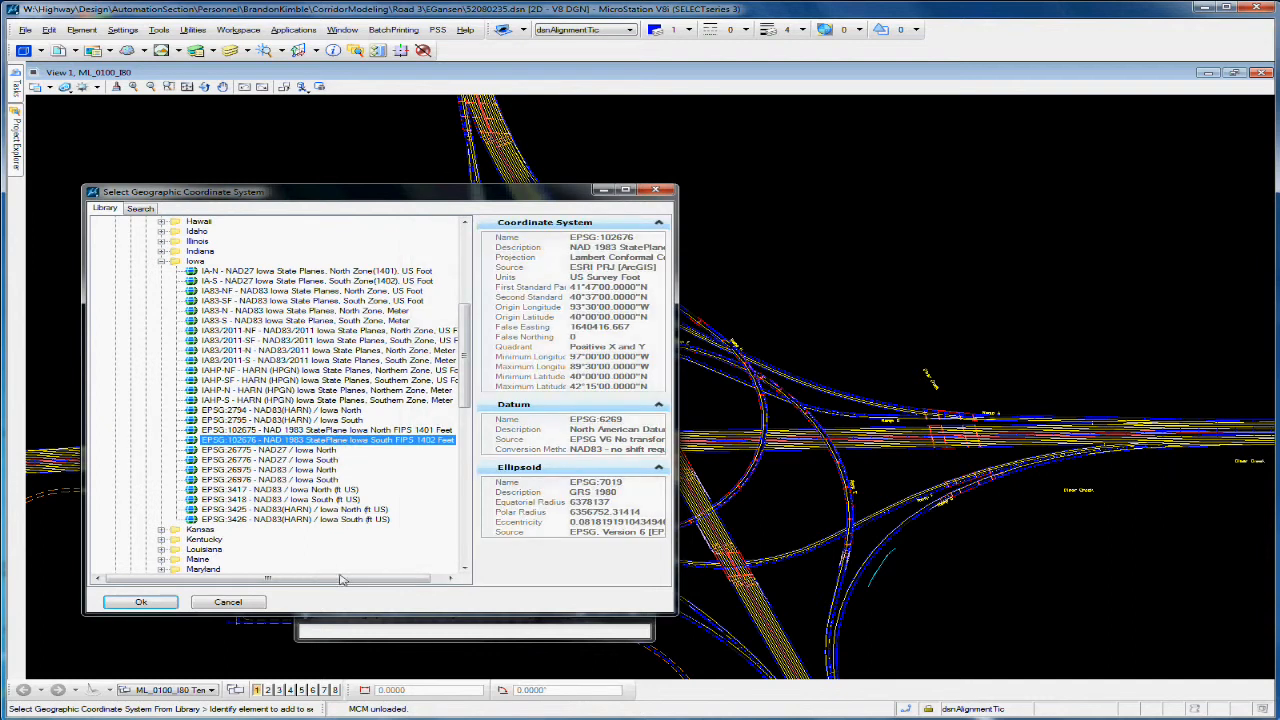
pyautogui.moveTo(341, 580); pyautogui.dragTo(378, 580)
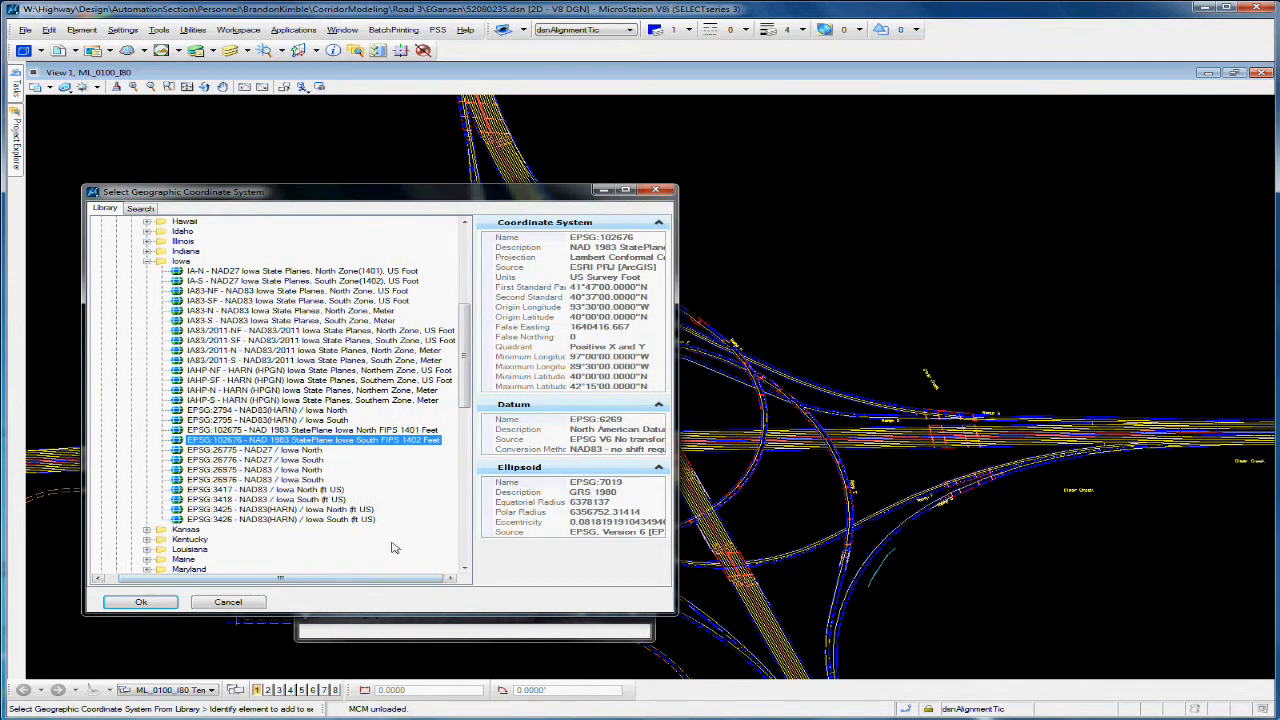
pyautogui.click(395, 431)
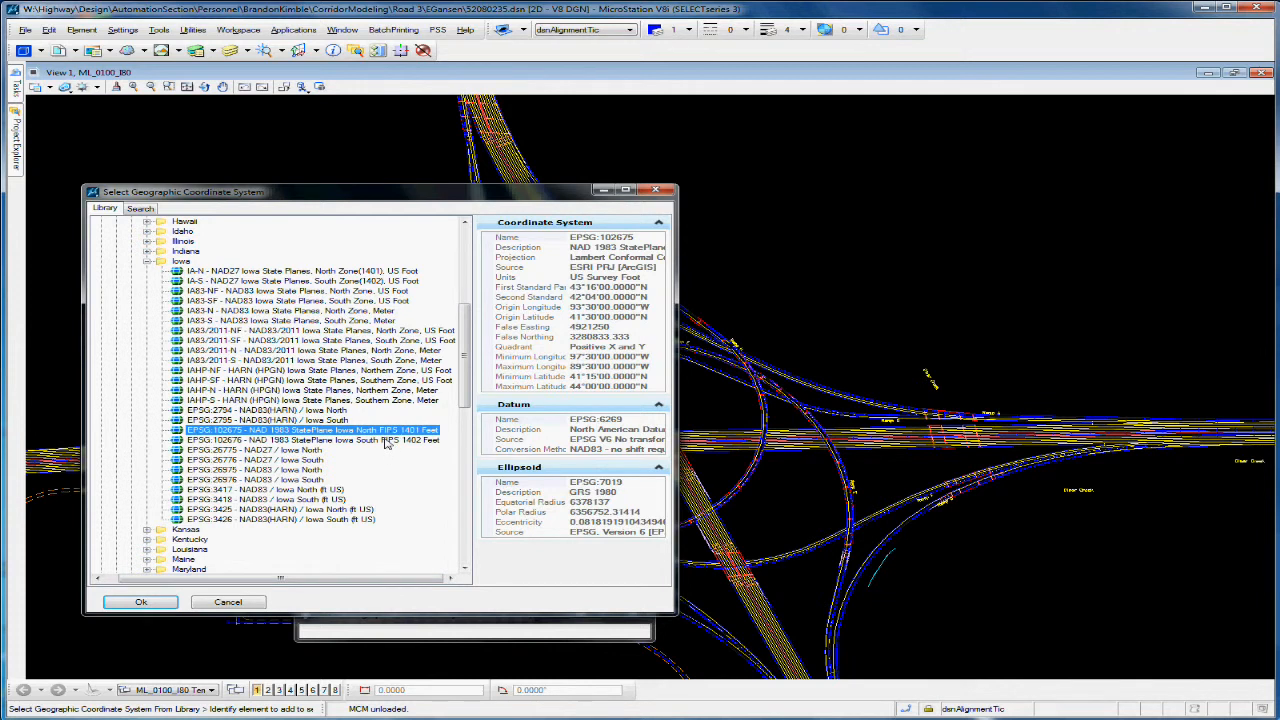
pyautogui.click(384, 441)
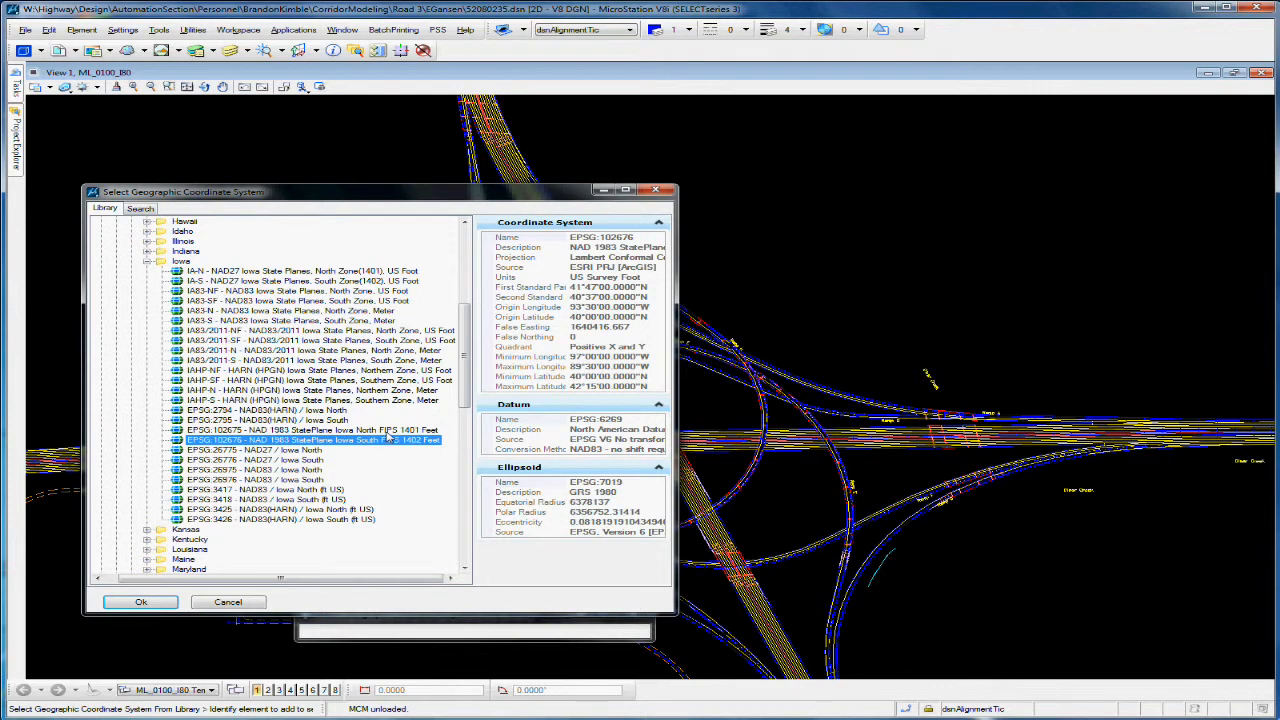
pyautogui.click(381, 431)
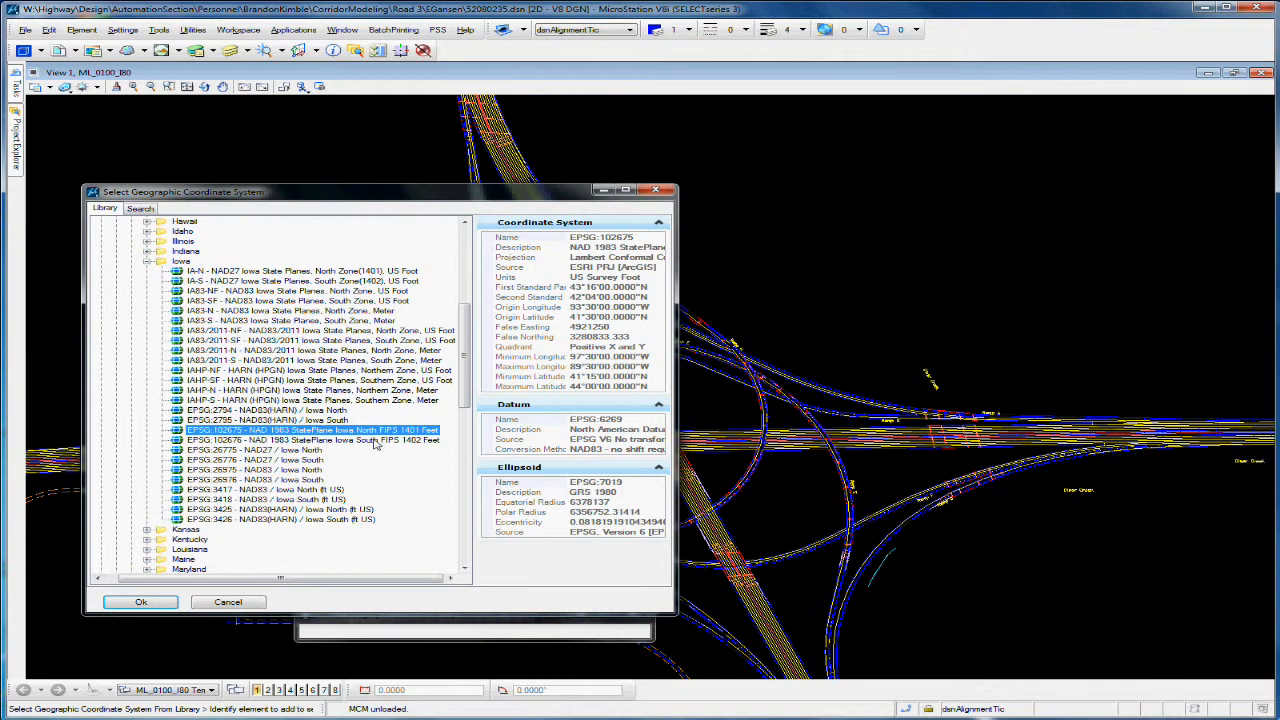
pyautogui.click(384, 443)
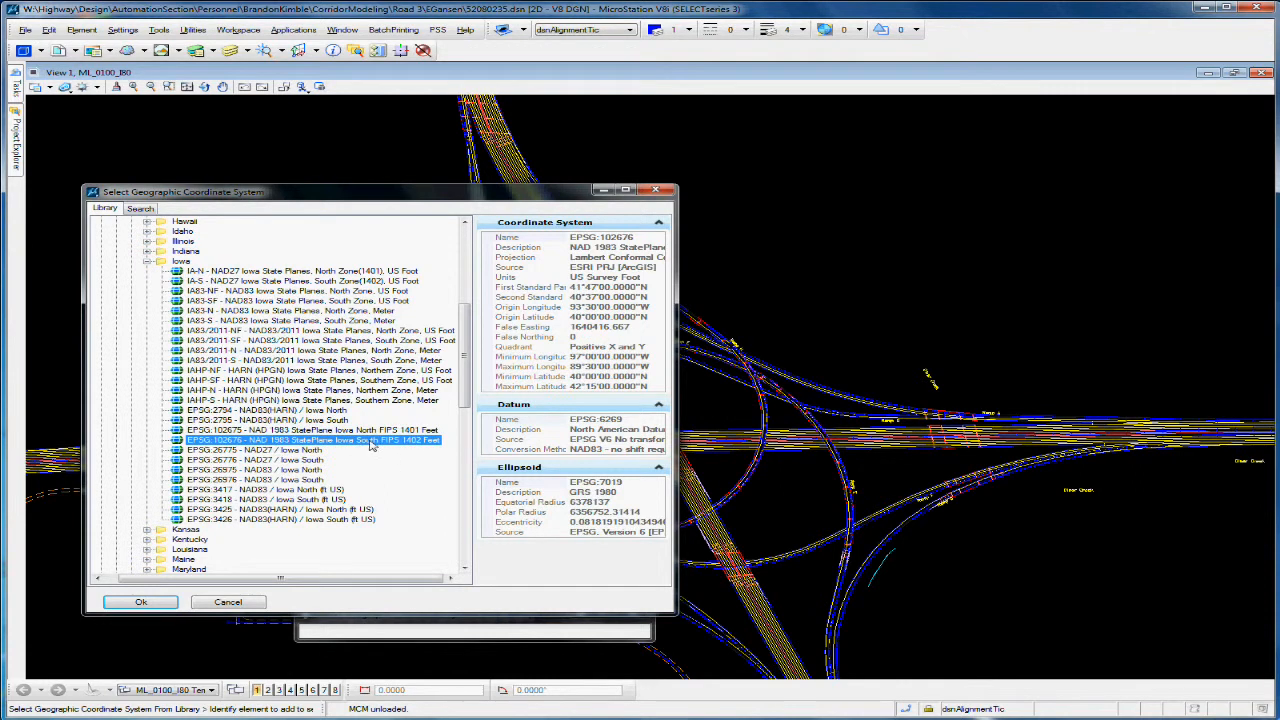
pyautogui.doubleClick(369, 444)
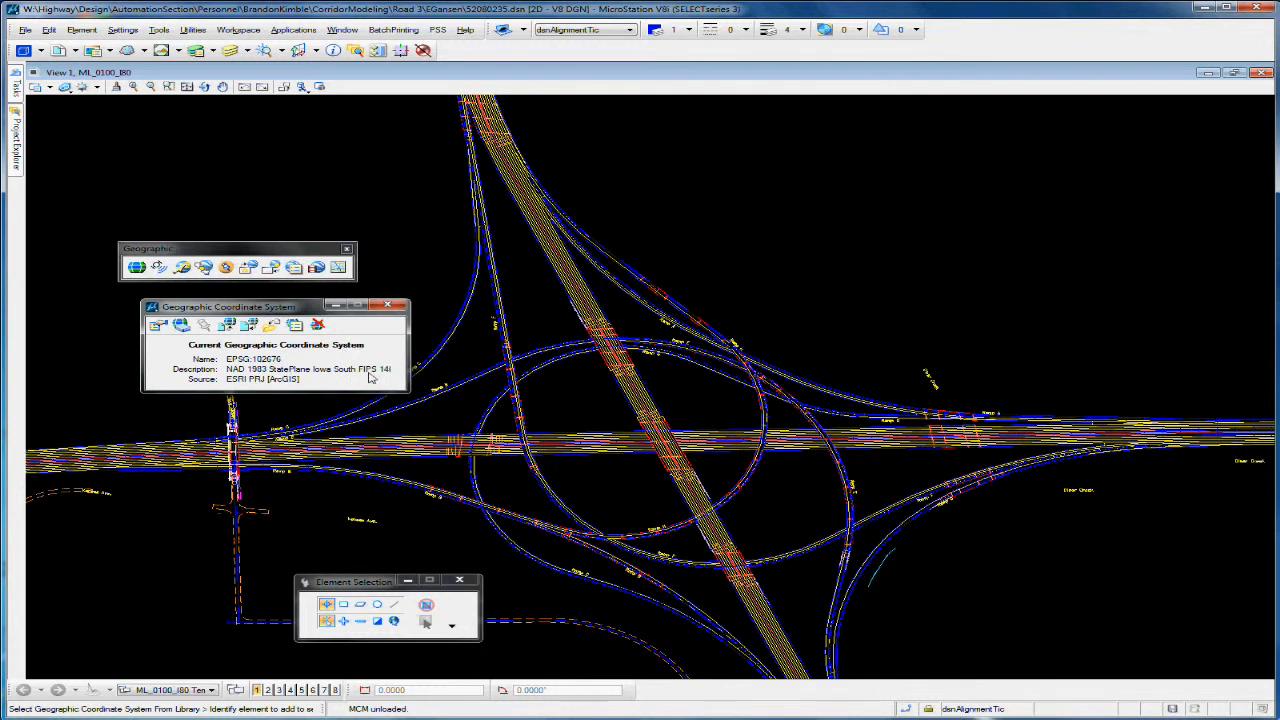
pyautogui.moveTo(288, 313); pyautogui.dragTo(226, 314)
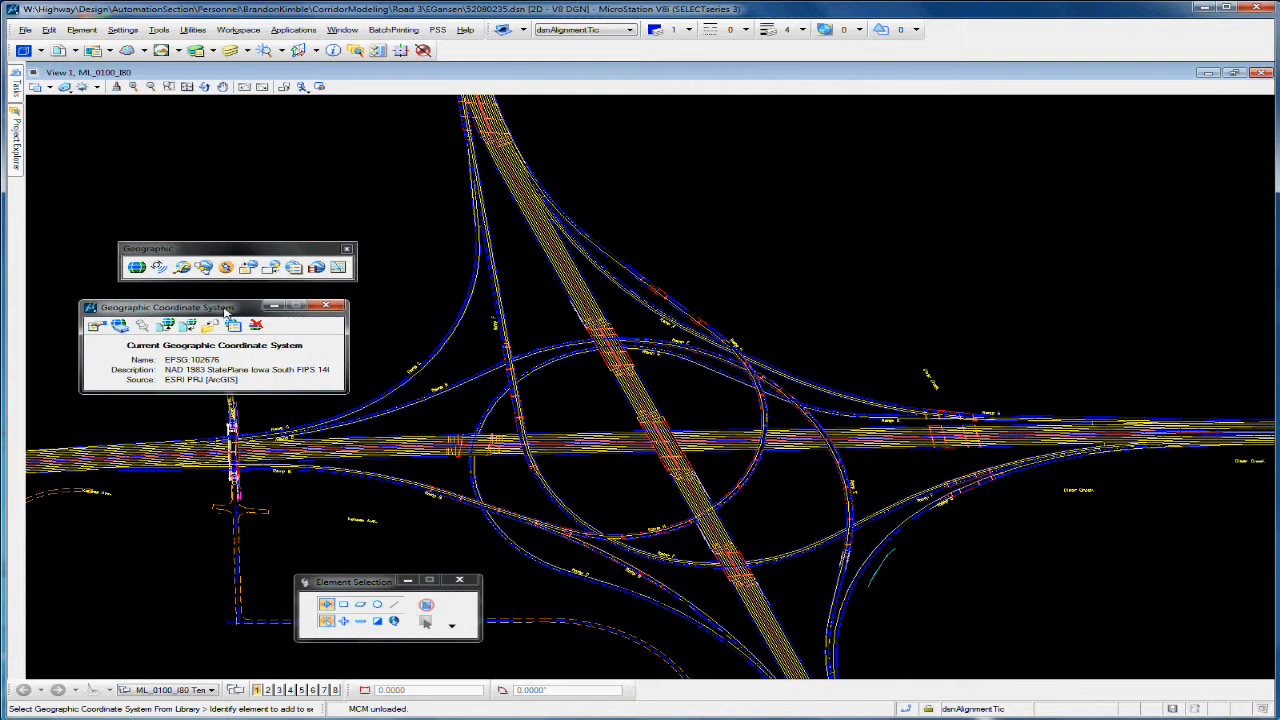
pyautogui.moveTo(602, 481); pyautogui.dragTo(603, 428, button='middle')
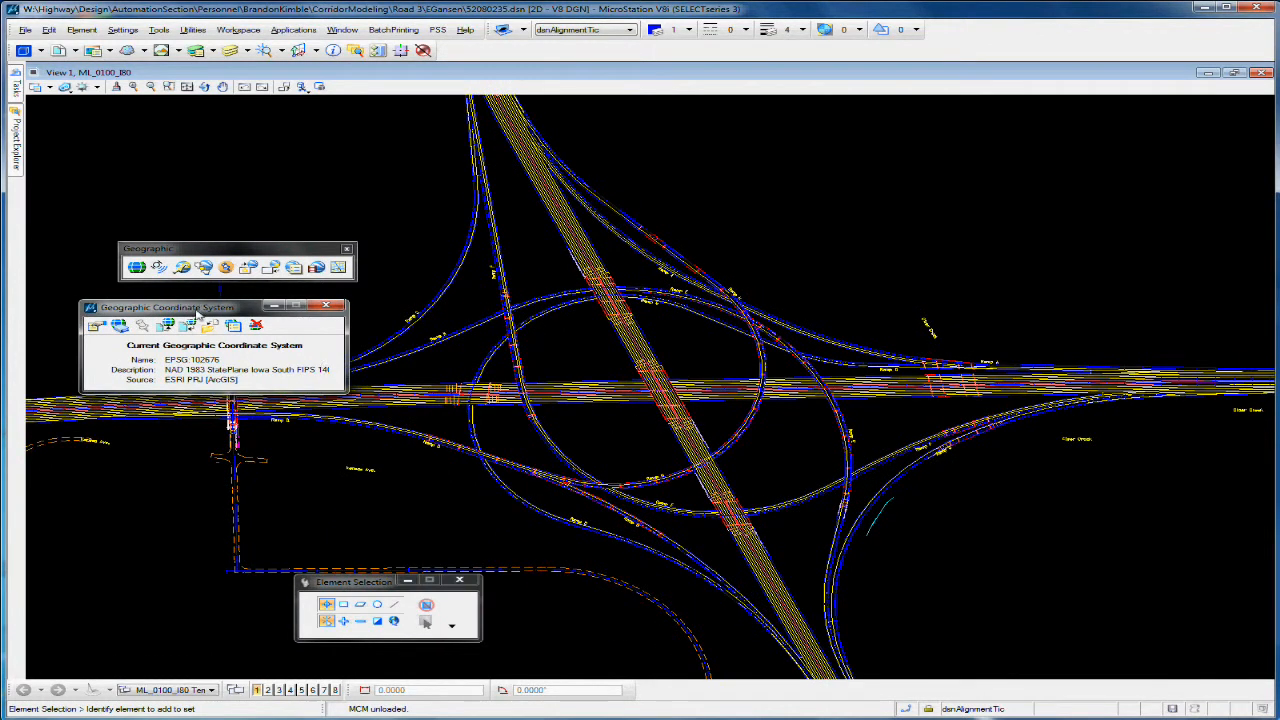
pyautogui.moveTo(199, 310); pyautogui.dragTo(227, 498)
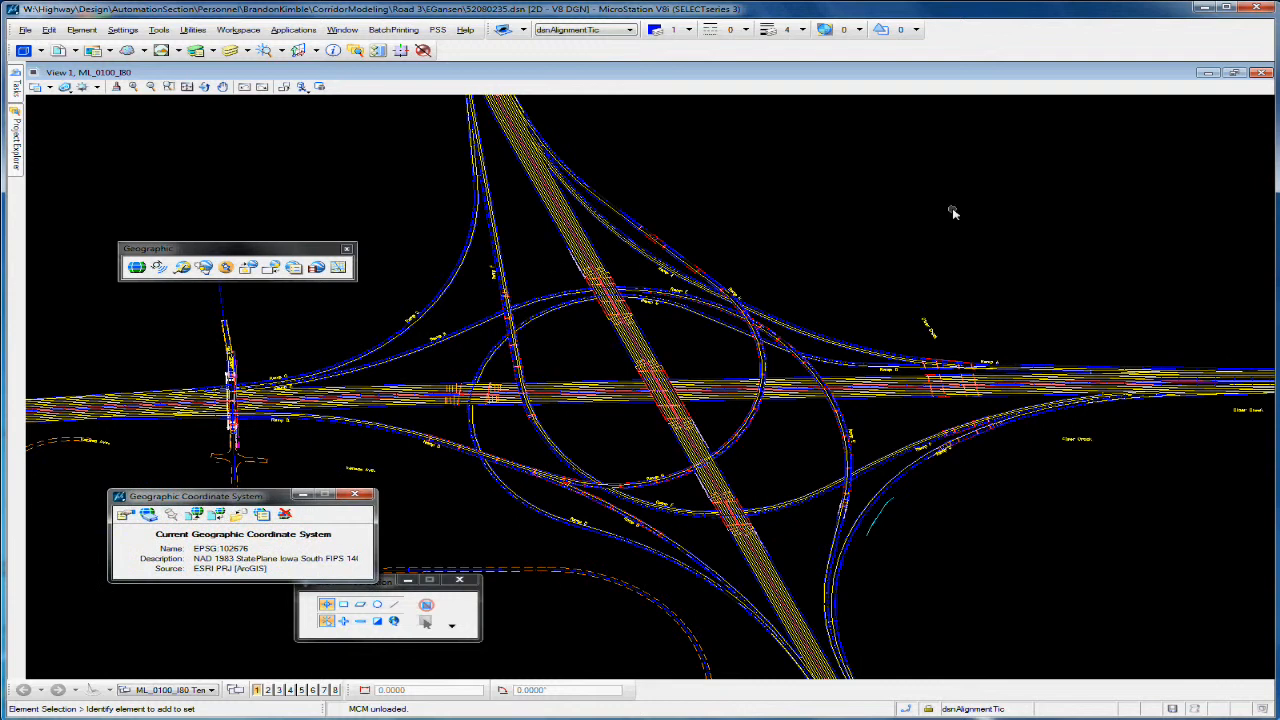
# Step: Open the level display for View 1 beside the interchange to examine the levels and attached models
pyautogui.click(230, 50)
pyautogui.moveTo(308, 232)
pyautogui.mouseDown()
pyautogui.moveTo(762, 224)
pyautogui.moveTo(969, 192)
pyautogui.mouseUp()
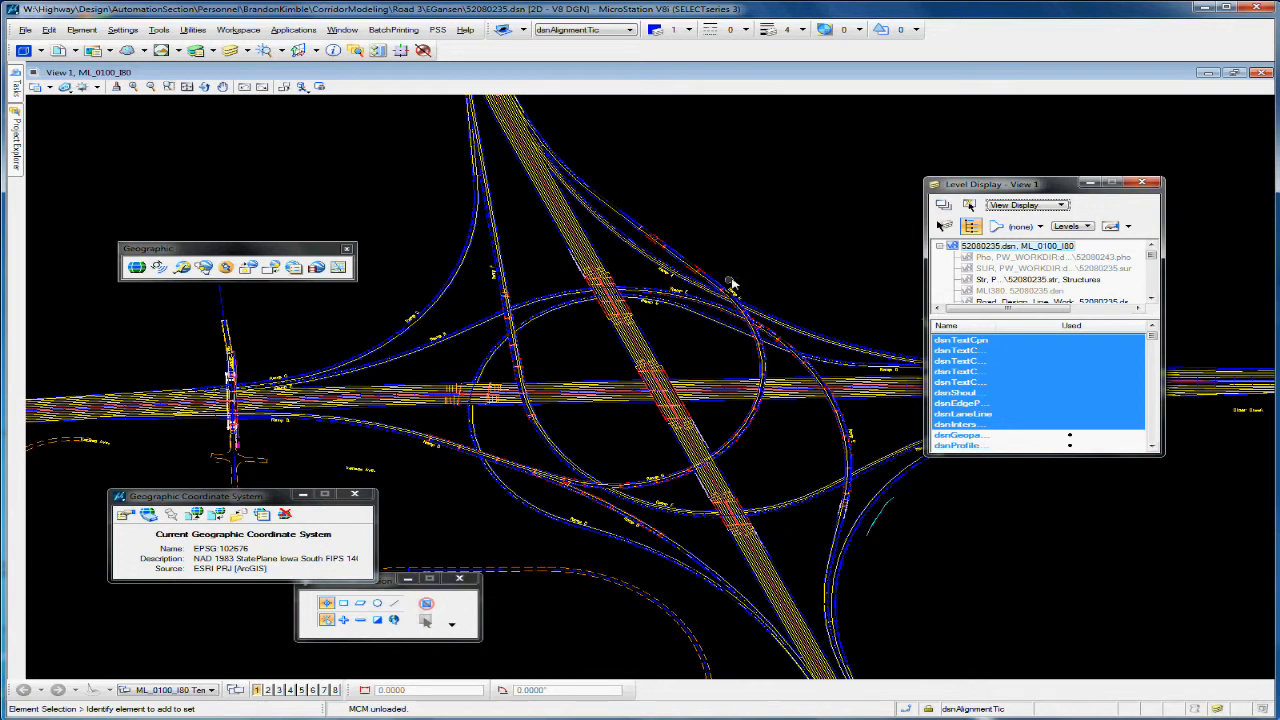
pyautogui.moveTo(762, 275)
pyautogui.mouseDown(button='middle')
pyautogui.moveTo(740, 249)
pyautogui.moveTo(757, 271)
pyautogui.mouseUp(button='middle')
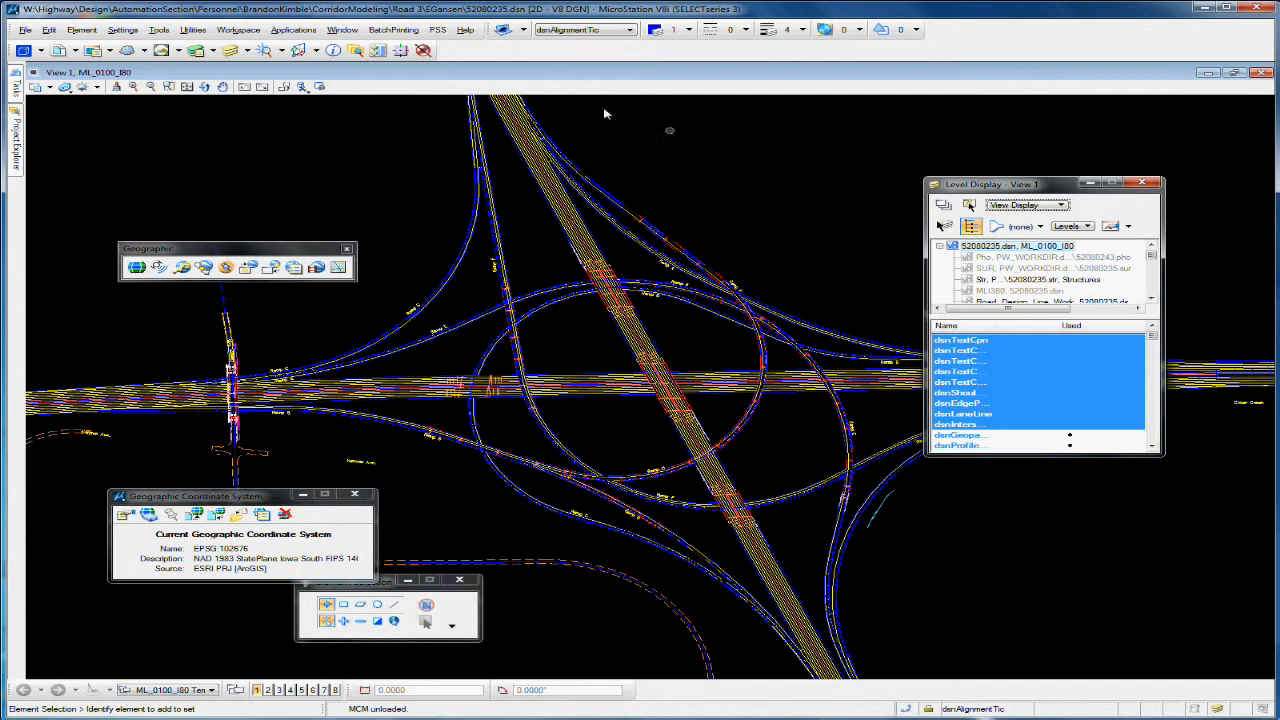
# Step: Review the attached references in an enlarged list, then close the reference and level display windows without changing any presentation settings
pyautogui.click(61, 53)
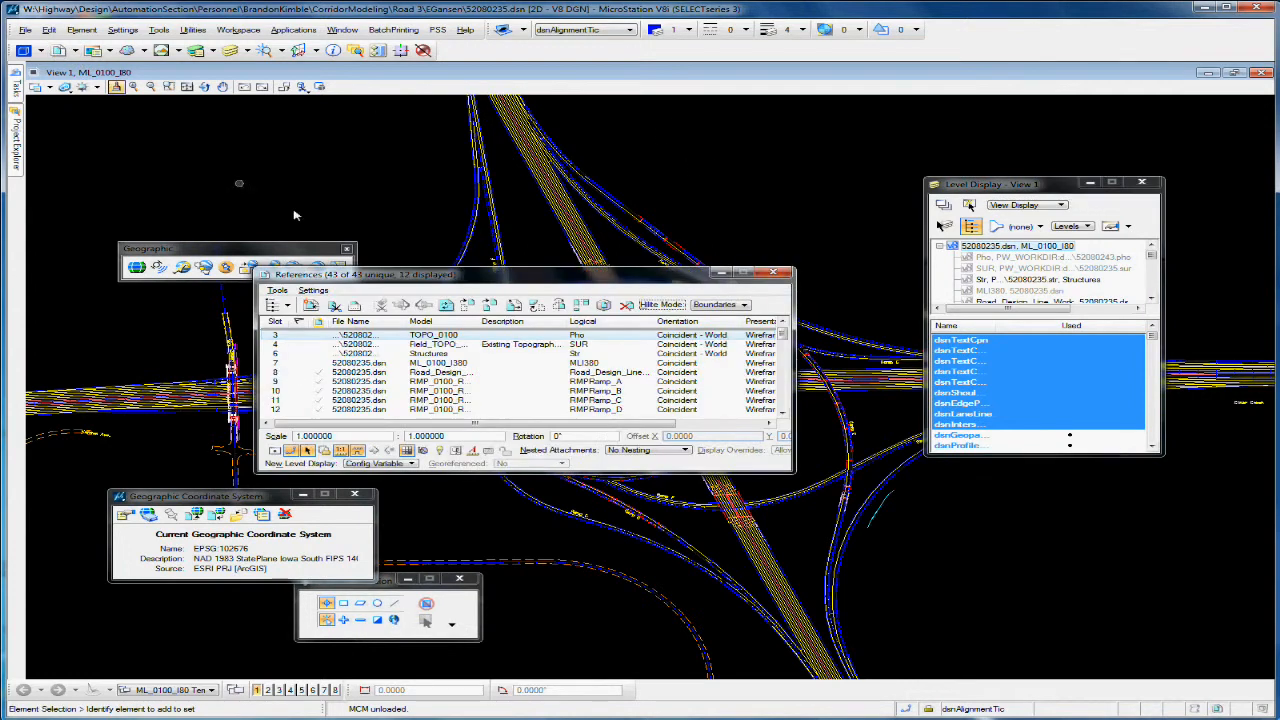
pyautogui.moveTo(792, 472); pyautogui.dragTo(1036, 612)
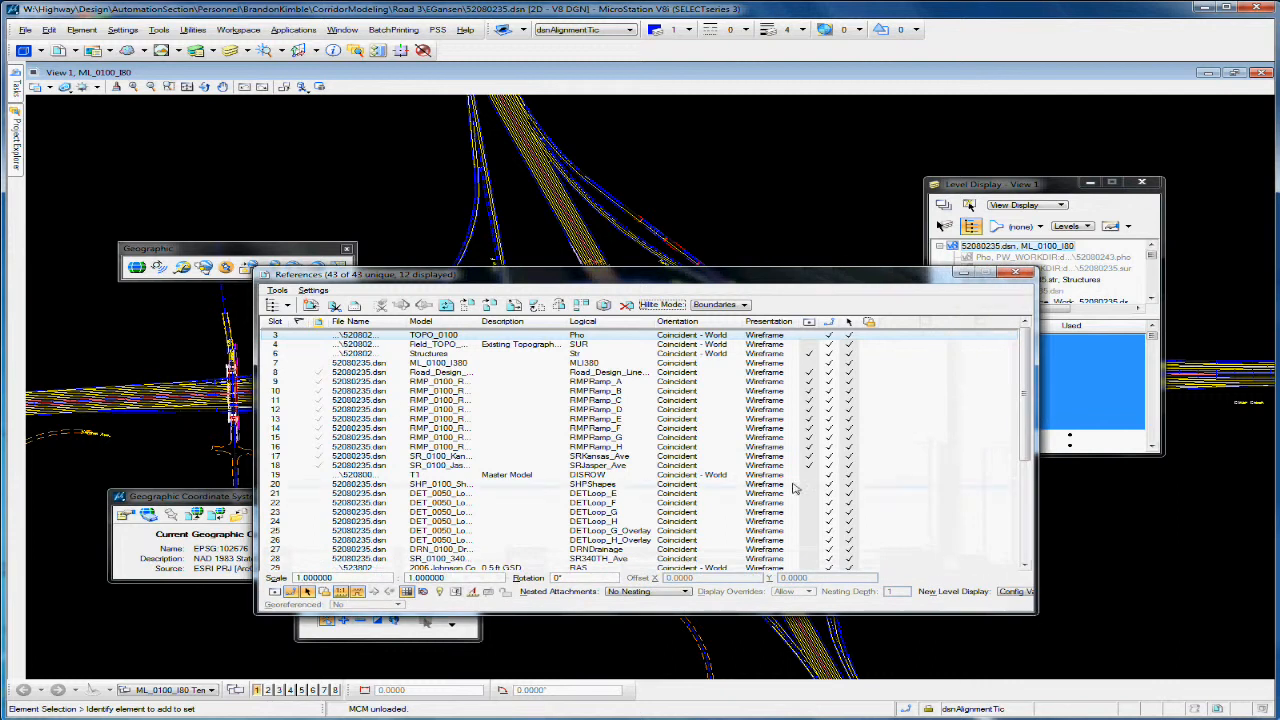
pyautogui.doubleClick(765, 374)
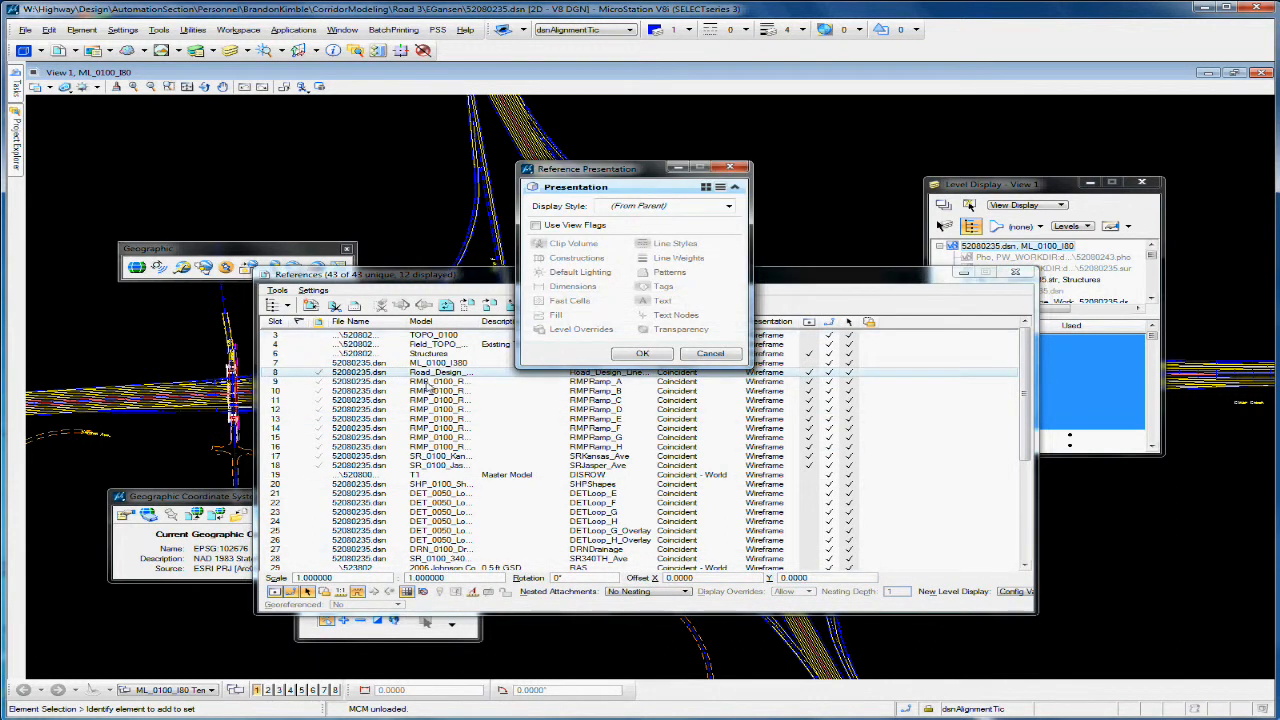
pyautogui.click(722, 355)
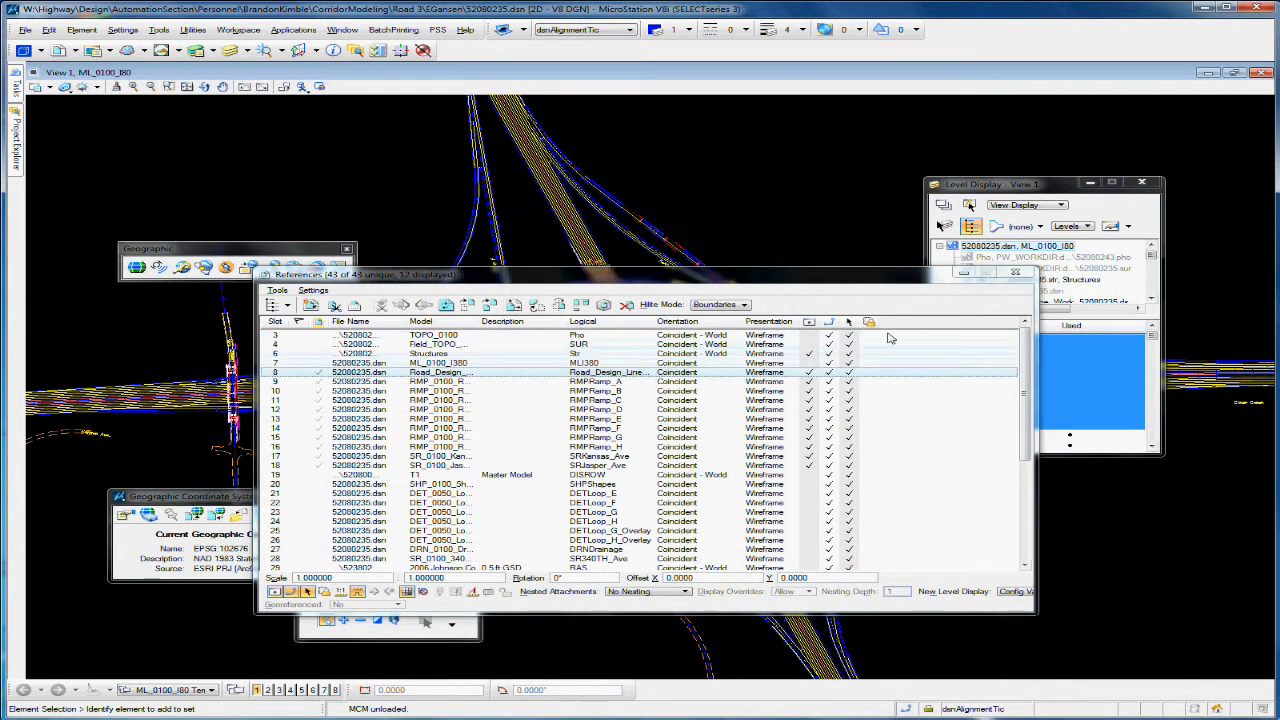
pyautogui.click(1016, 273)
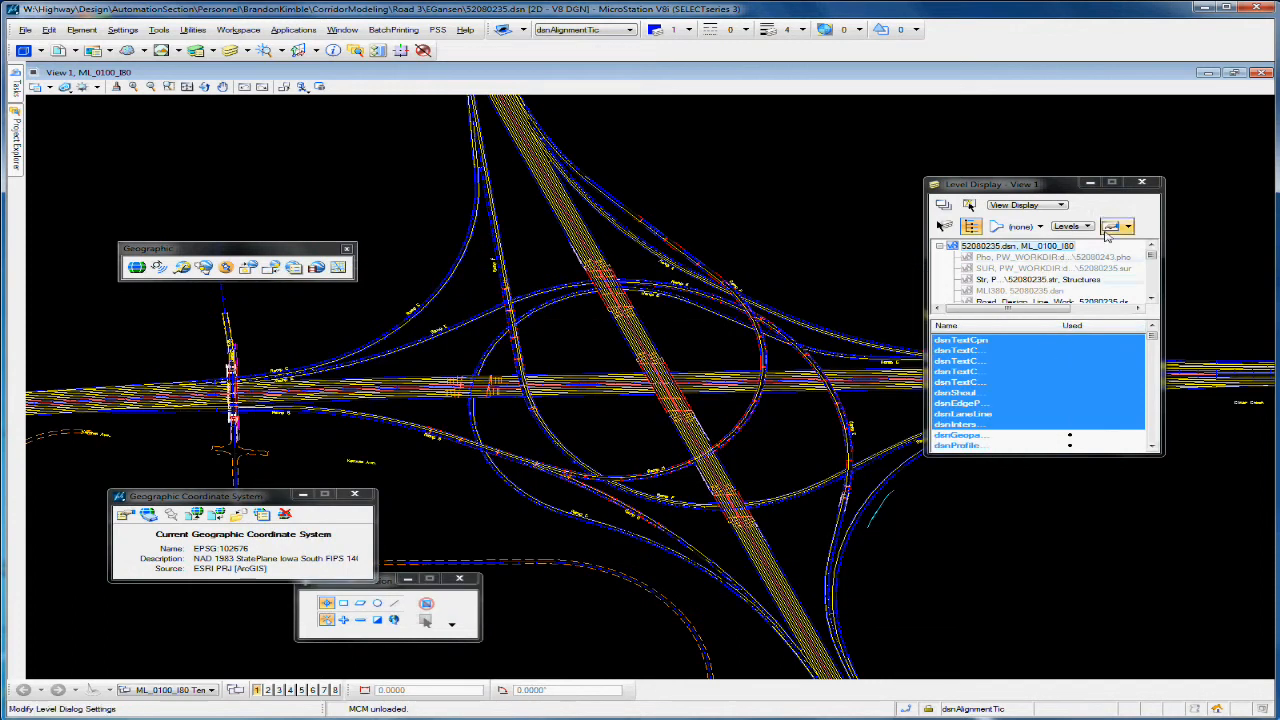
pyautogui.click(1141, 182)
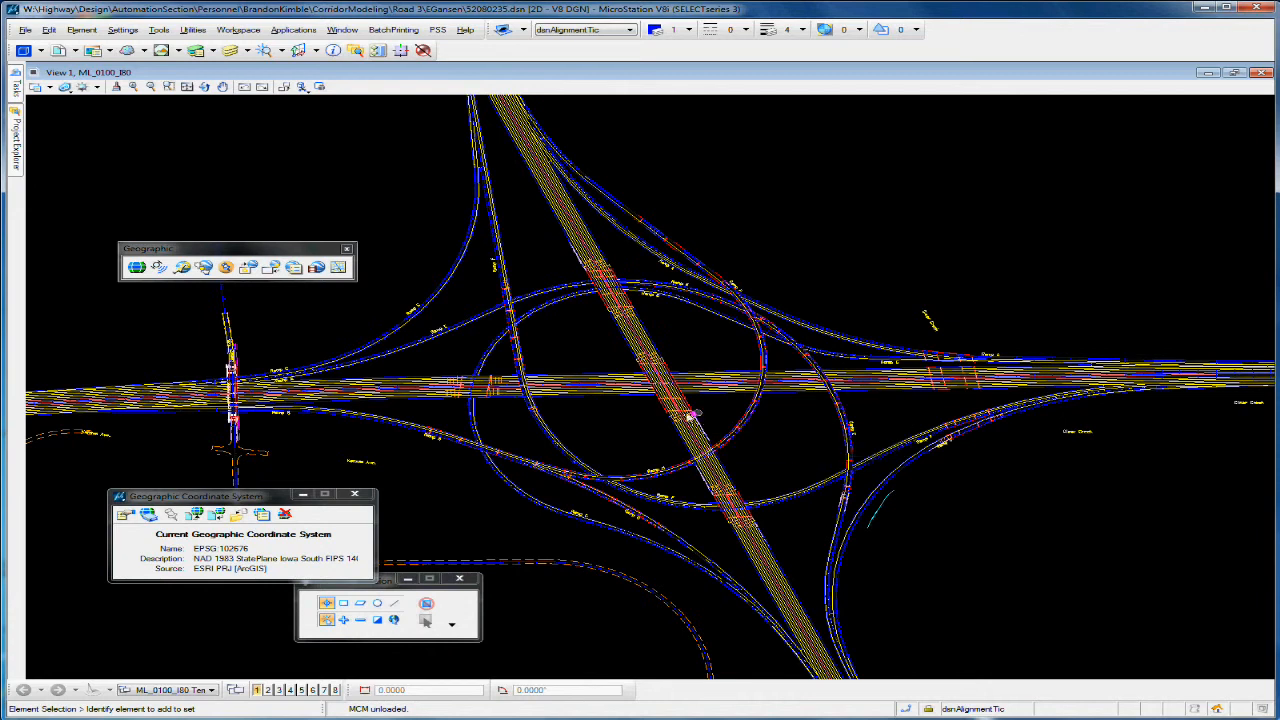
pyautogui.click(262, 498)
pyautogui.moveTo(262, 498); pyautogui.dragTo(349, 448)
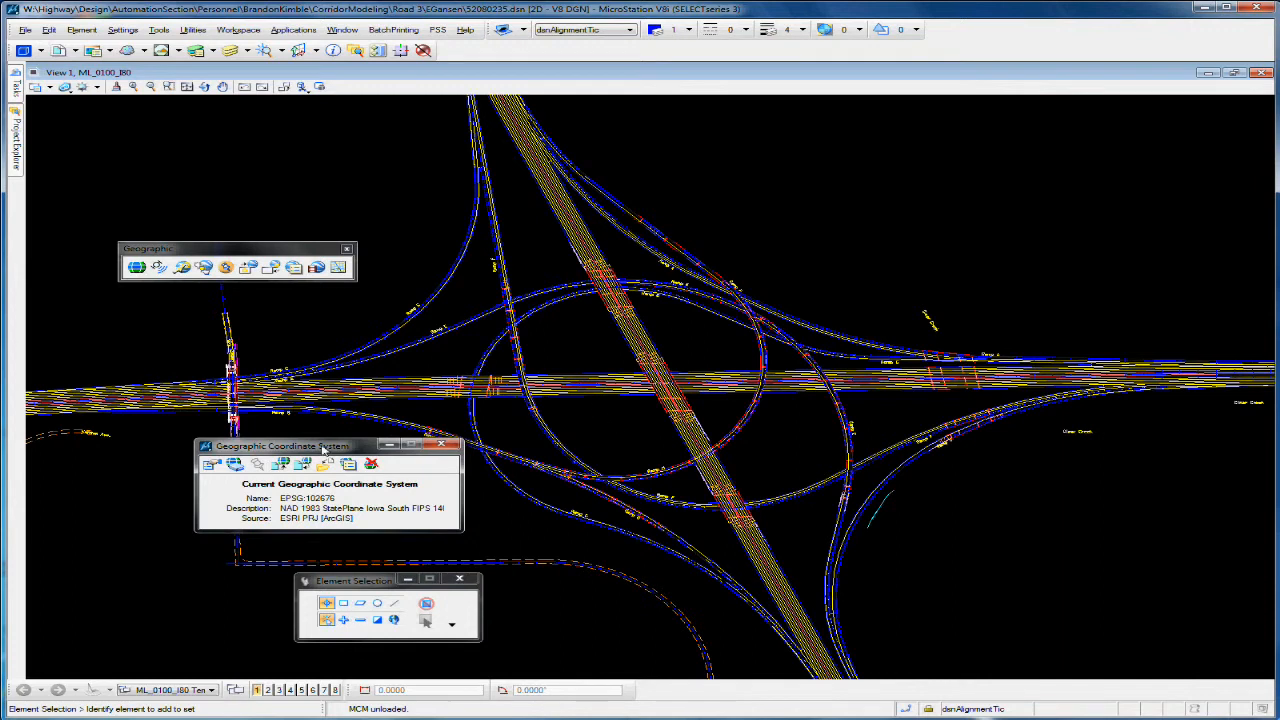
pyautogui.moveTo(318, 453); pyautogui.dragTo(286, 432)
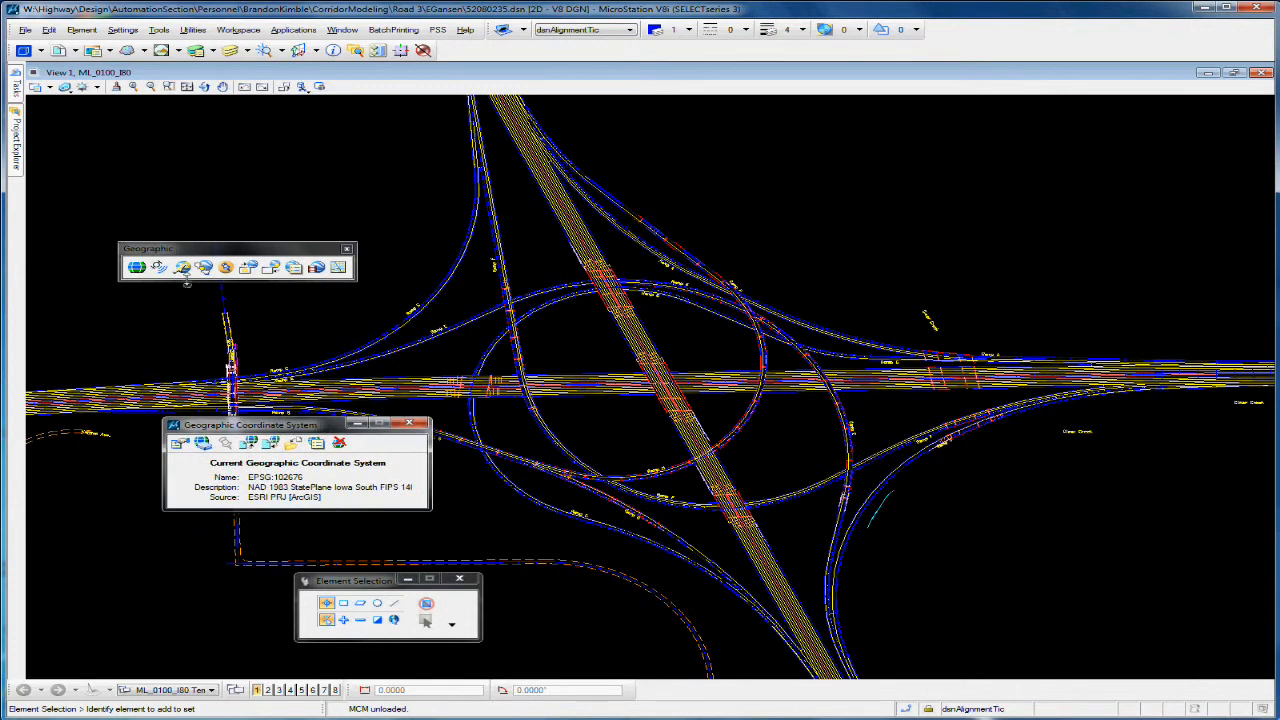
# Step: Export the interchange drawing as a Google Earth file named 52080235.kmz in the drawing's project folder
pyautogui.moveTo(219, 246); pyautogui.dragTo(254, 232)
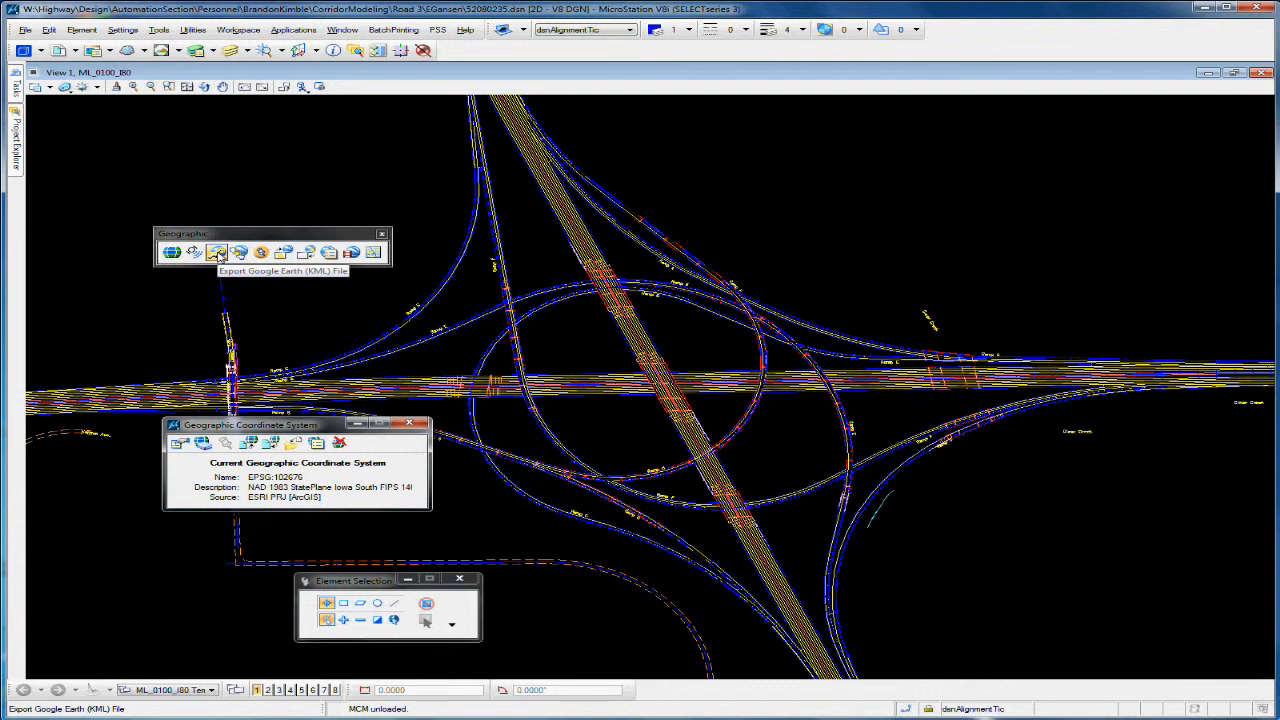
pyautogui.click(217, 253)
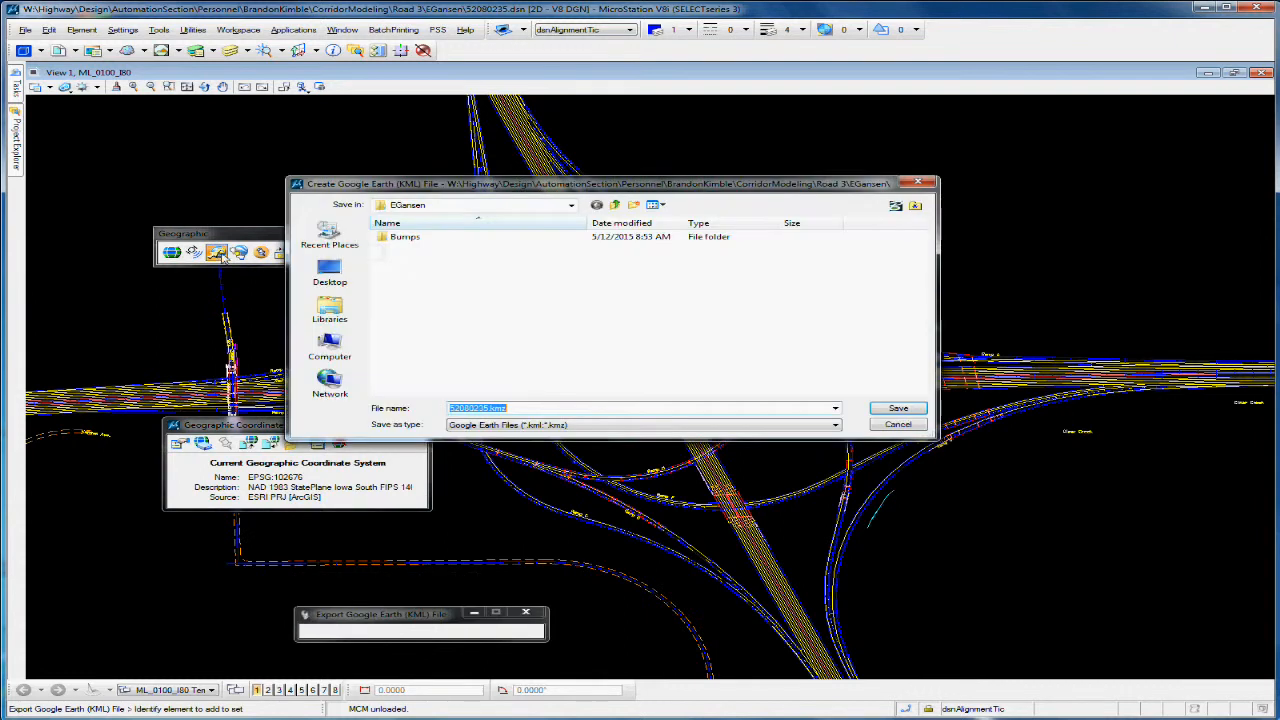
pyautogui.click(526, 407)
pyautogui.click(898, 410)
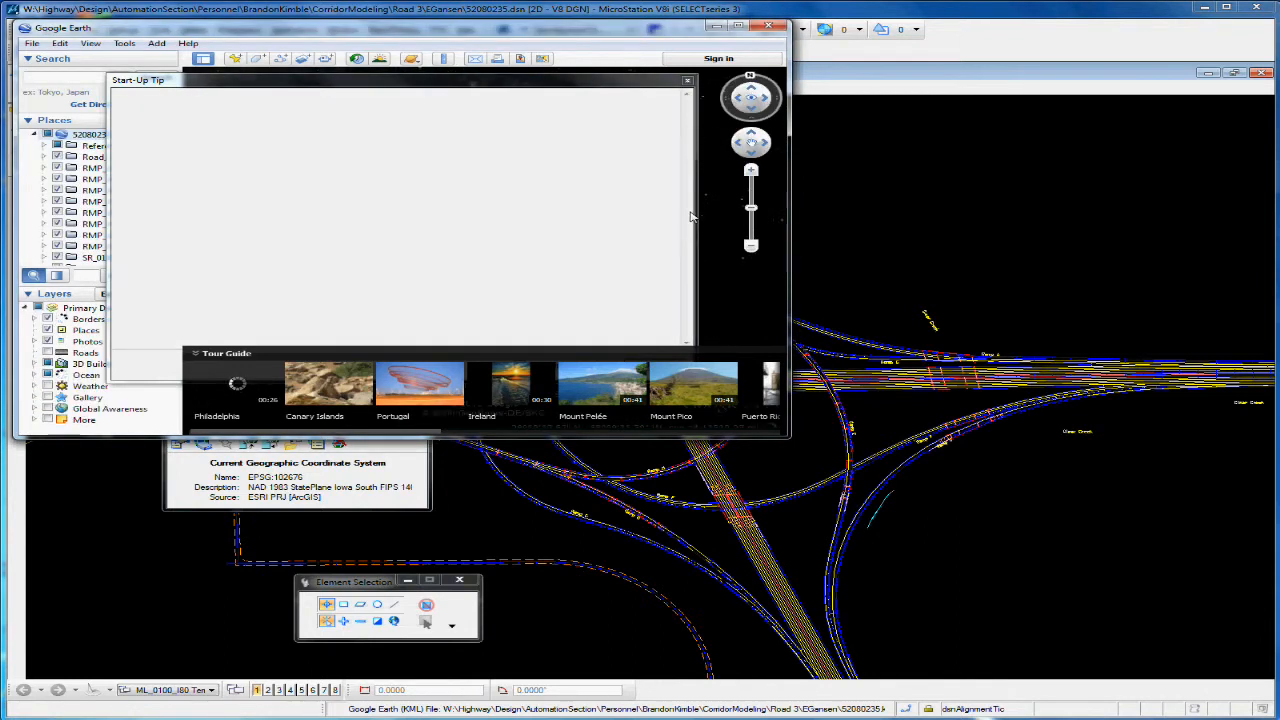
# Step: Dismiss the Google Earth start-up tip, enlarge the window and examine the exported interchange linework against the aerial imagery
pyautogui.click(687, 80)
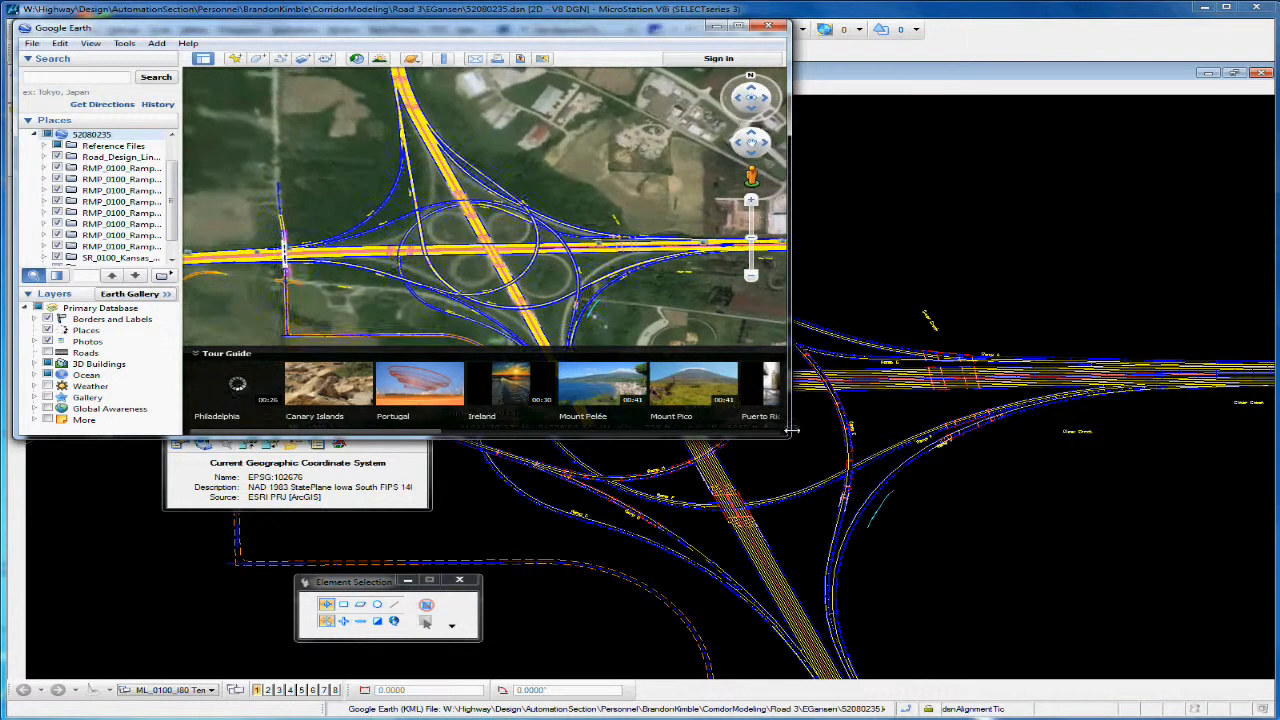
pyautogui.moveTo(787, 436); pyautogui.dragTo(1160, 662)
pyautogui.scroll(-2, 697, 351)
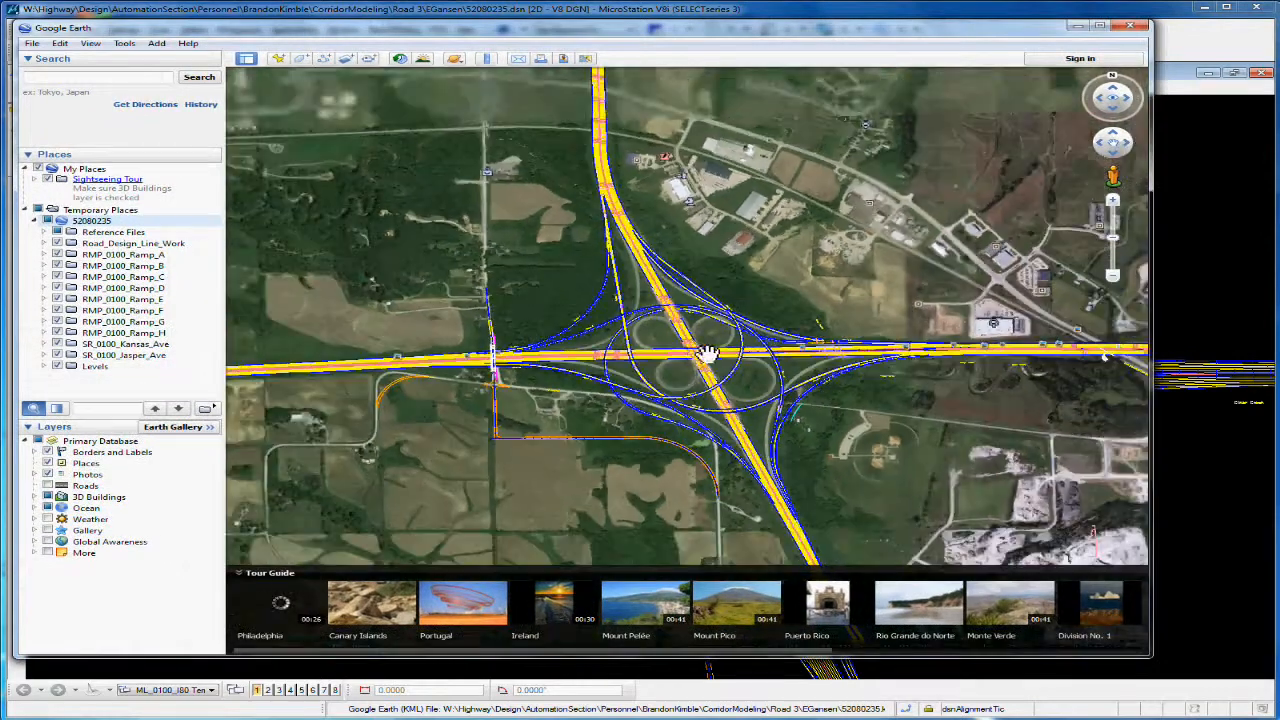
pyautogui.moveTo(572, 381); pyautogui.dragTo(648, 358, button='middle')
pyautogui.press('r')
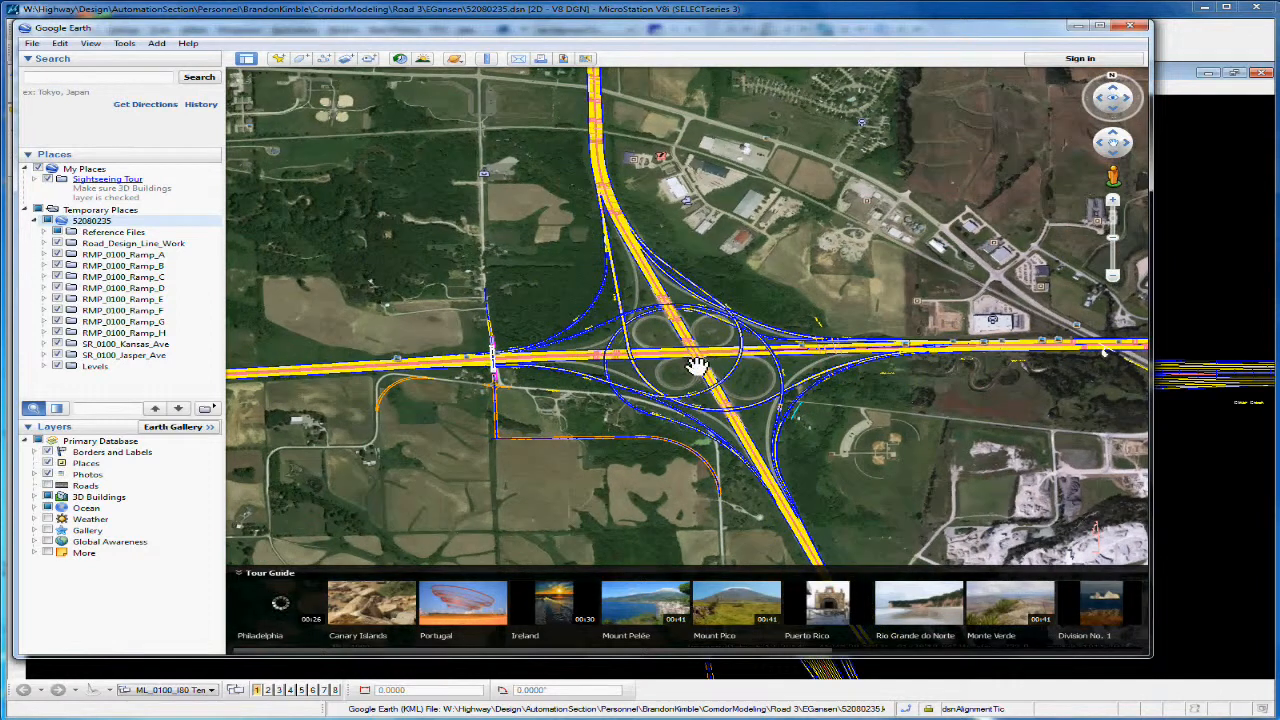
pyautogui.scroll(2, 693, 366)
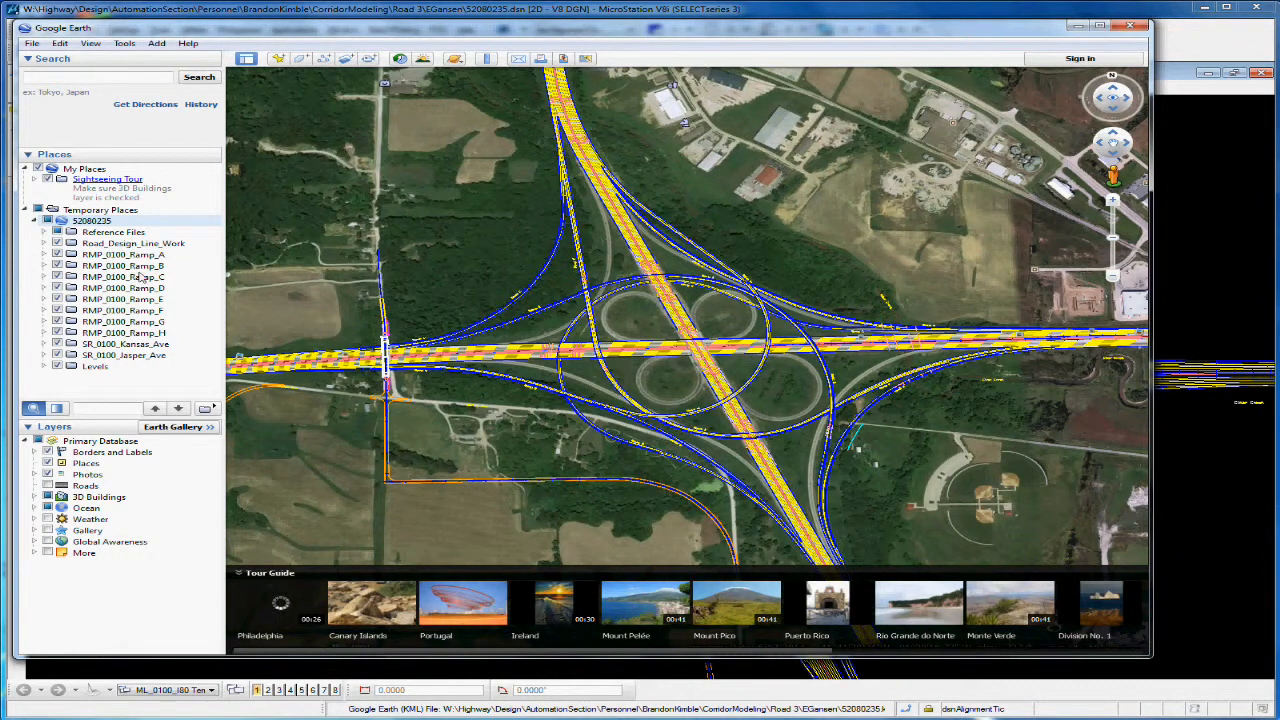
# Step: Inspect the levels under RMP_0100_Ramp_A and collapse them, then close Google Earth, discarding the unsaved temporary places
pyautogui.click(44, 254)
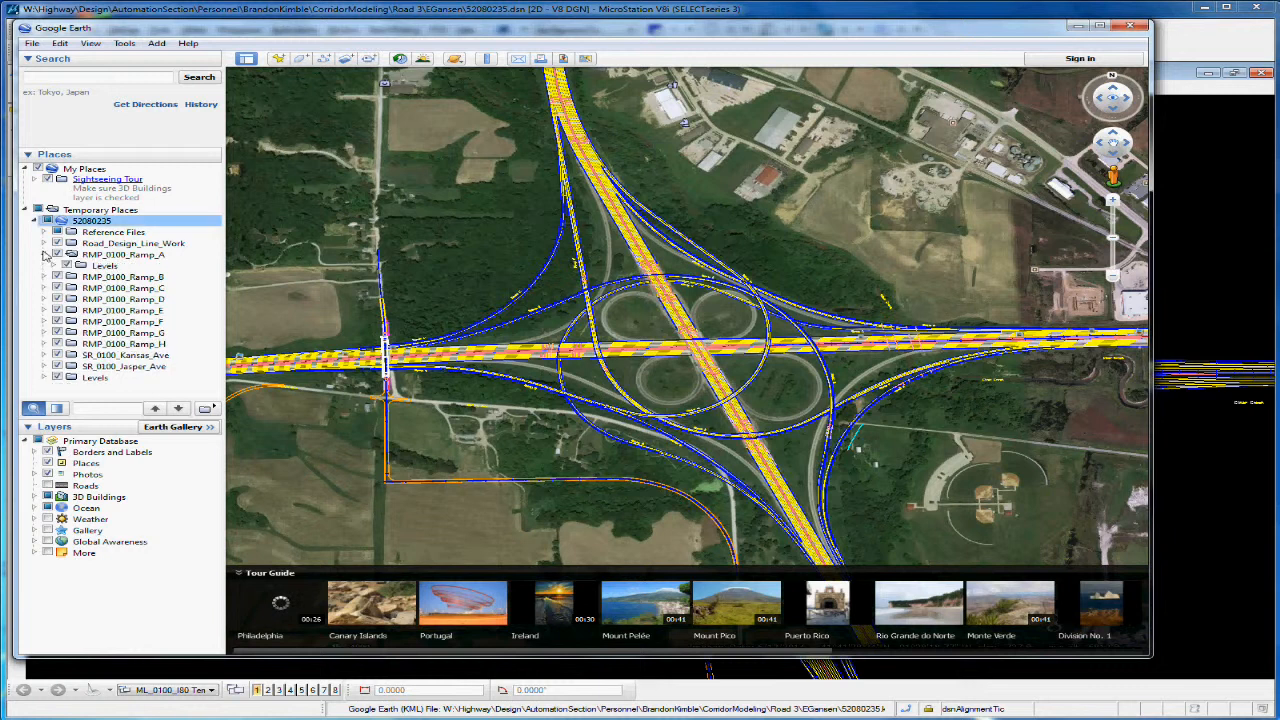
pyautogui.click(56, 266)
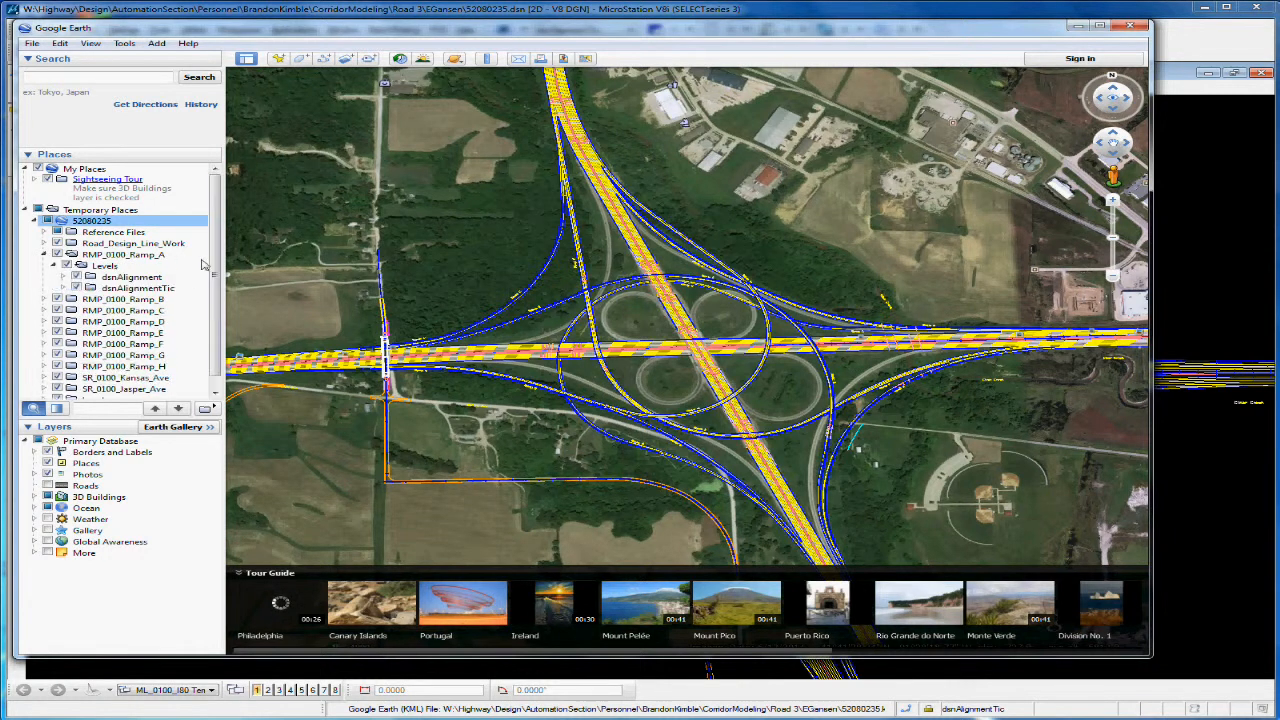
pyautogui.moveTo(215, 267)
pyautogui.mouseDown()
pyautogui.moveTo(216, 279)
pyautogui.moveTo(216, 267)
pyautogui.mouseUp()
pyautogui.click(44, 255)
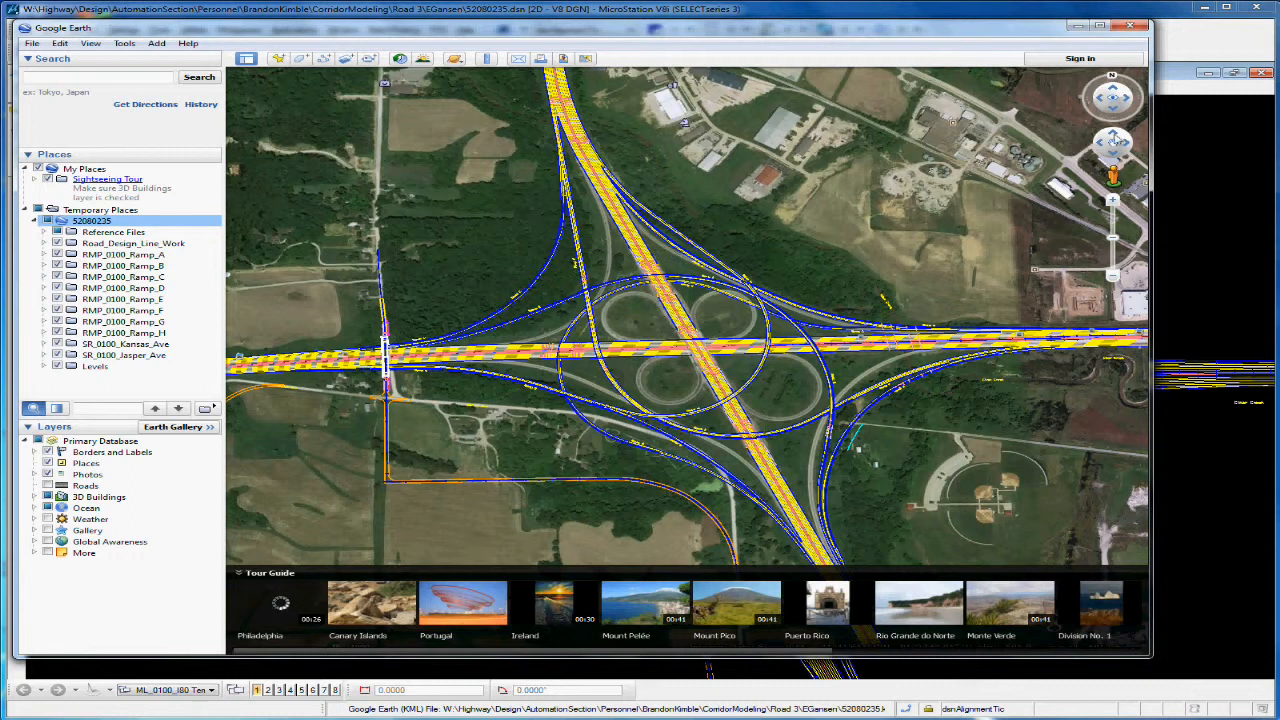
pyautogui.click(1129, 27)
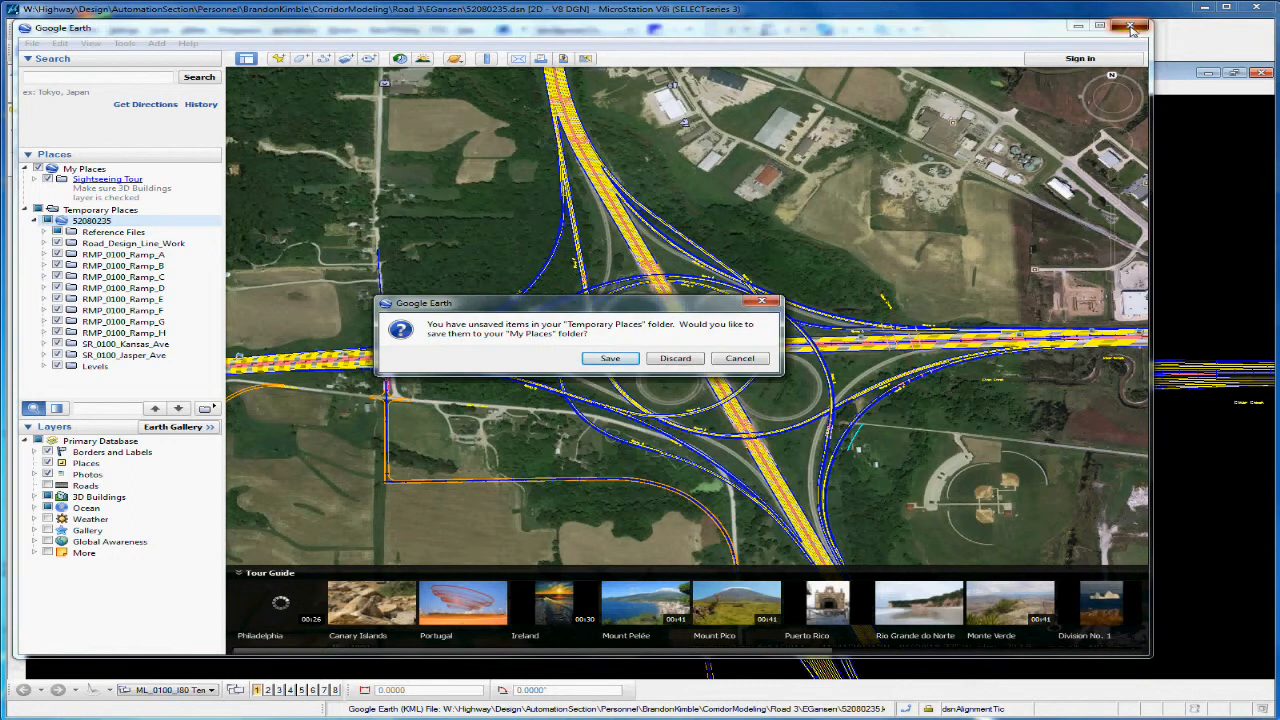
pyautogui.click(677, 359)
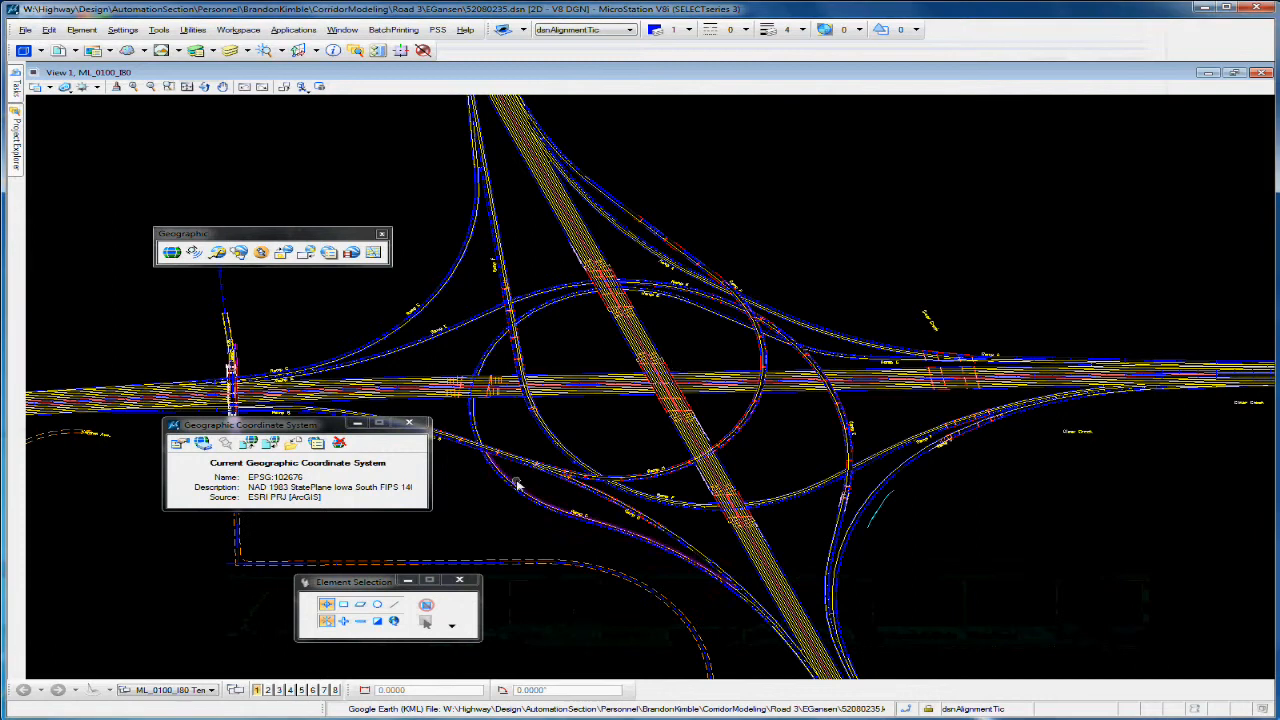
# Step: Switch to the project folder in Windows Explorer, open 52080235.kmz in Google Earth and dismiss the start-up tip
pyautogui.click(150, 712)
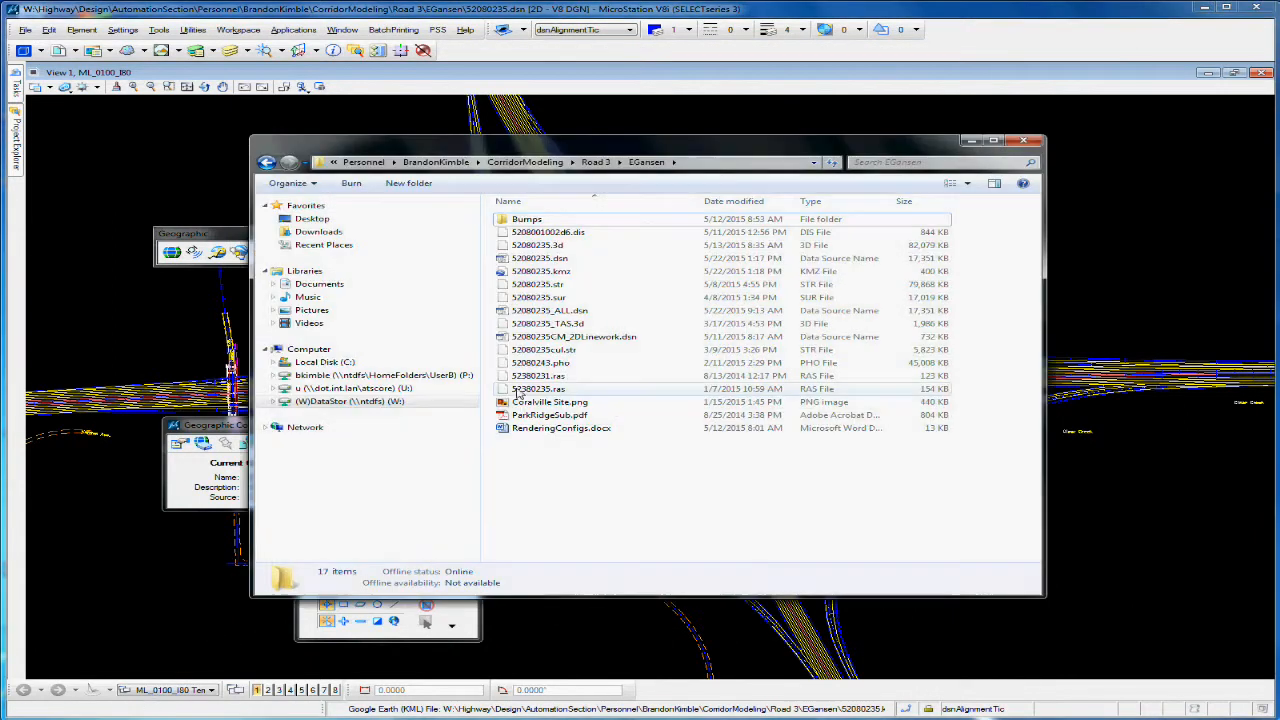
pyautogui.click(560, 272)
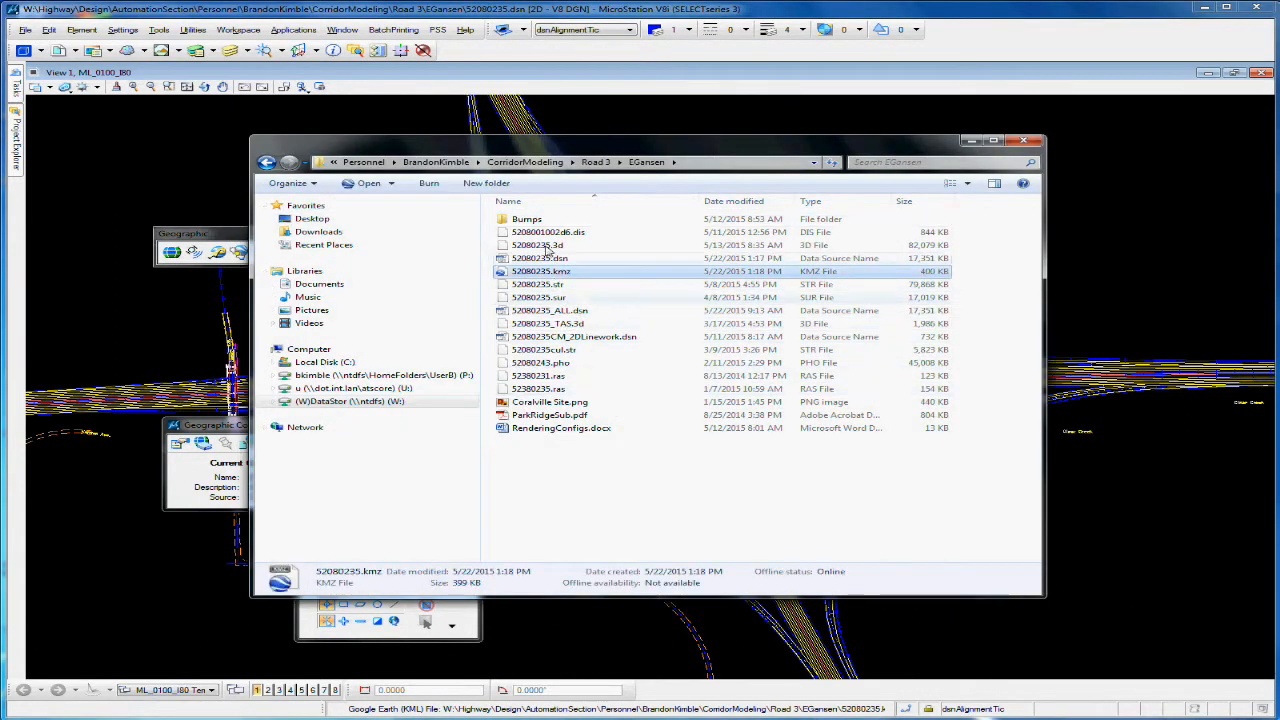
pyautogui.moveTo(596, 145); pyautogui.dragTo(506, 145)
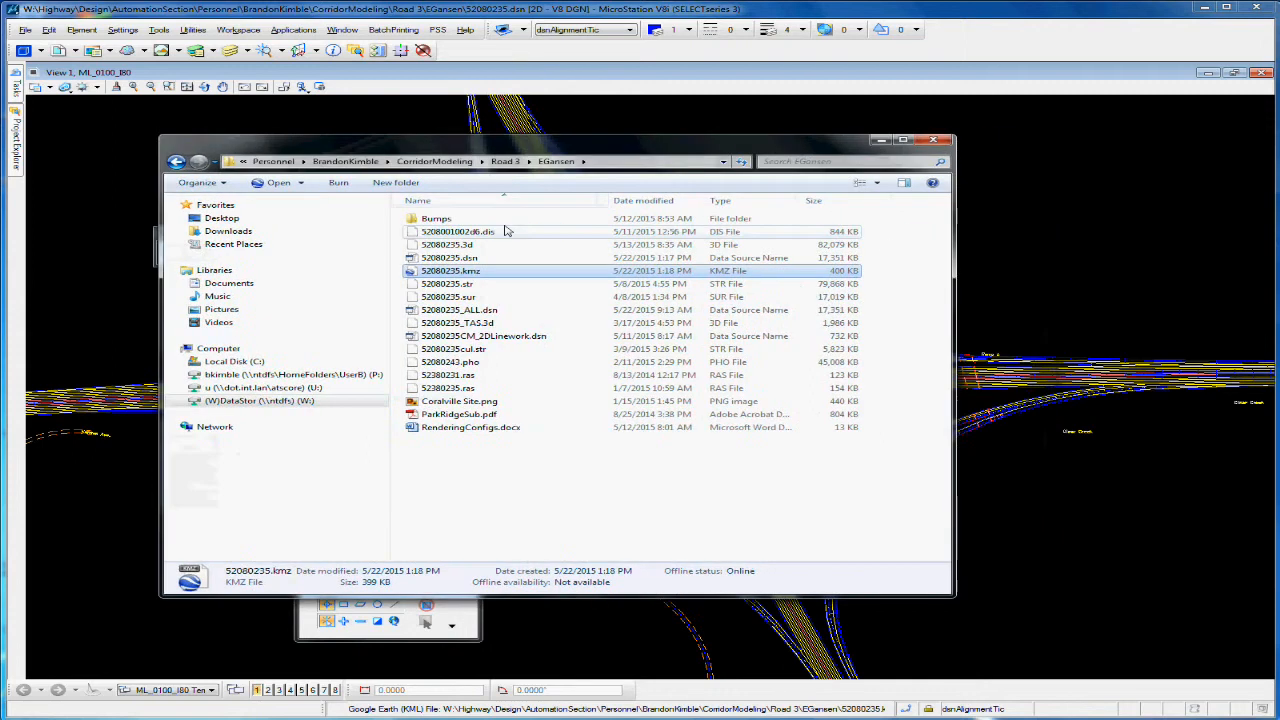
pyautogui.doubleClick(452, 272)
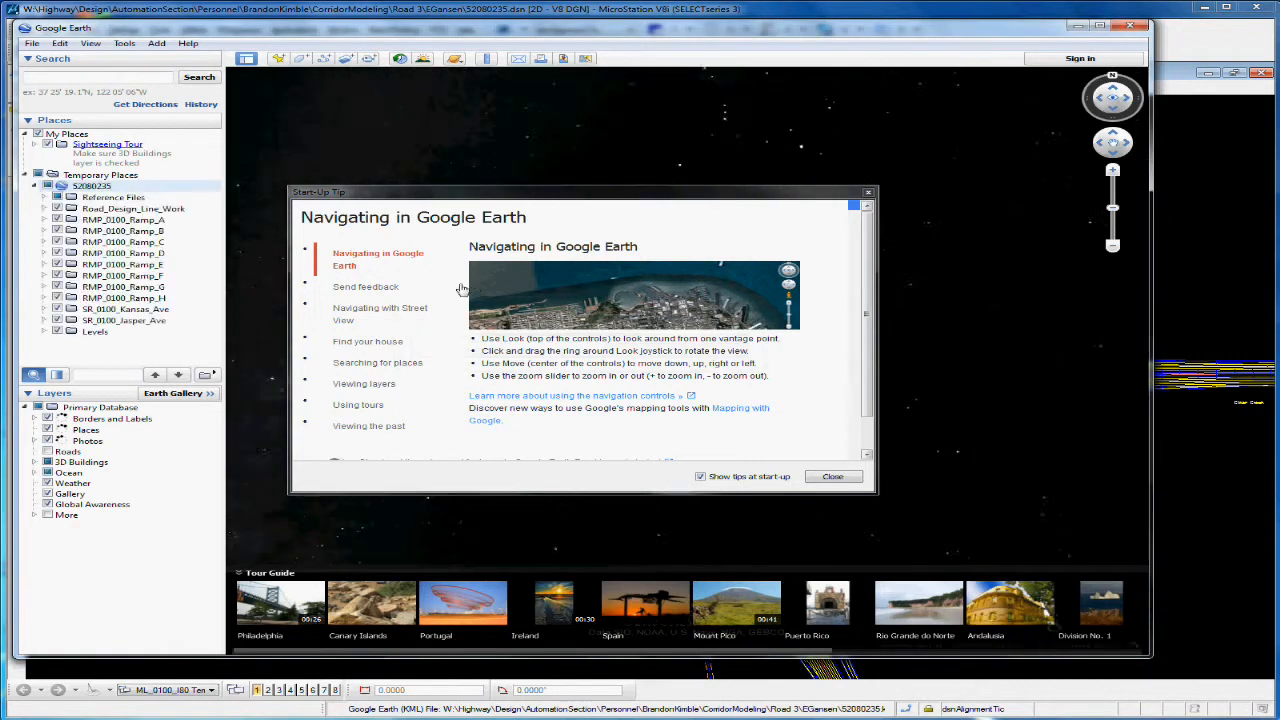
pyautogui.click(826, 477)
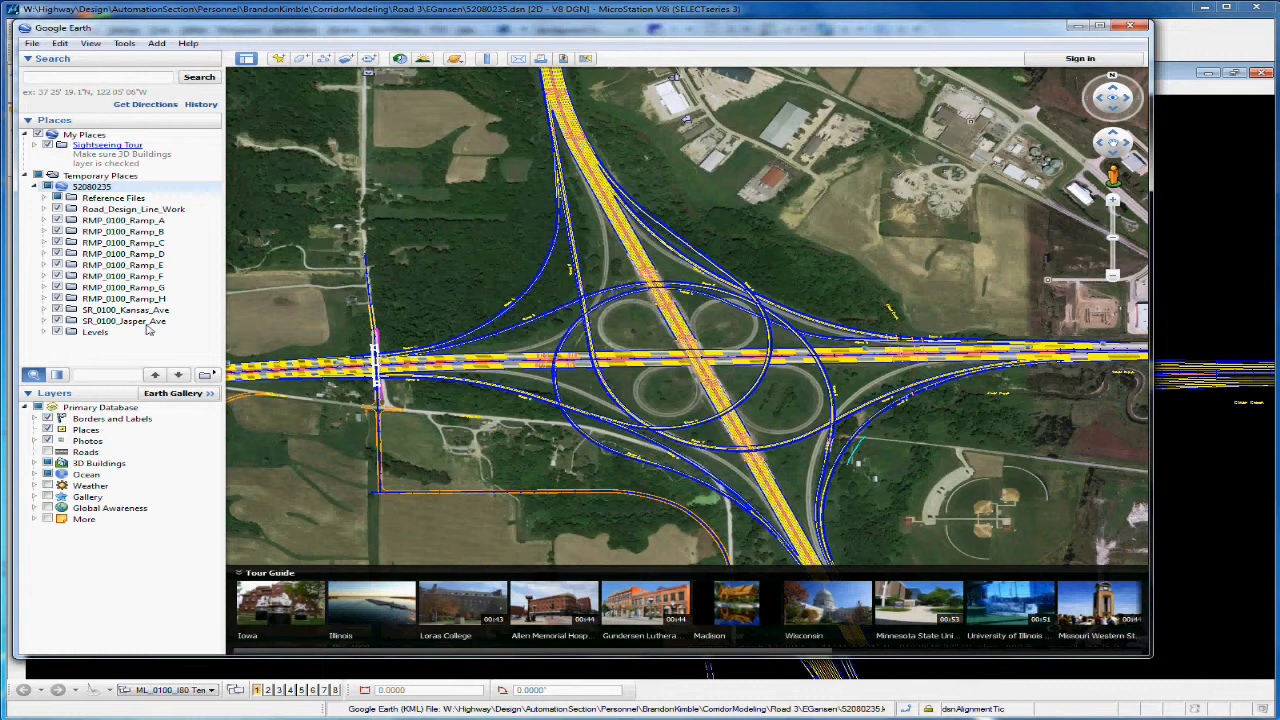
# Step: Inspect the levels under the SR_0100_Jasper_Ave model and collapse them again
pyautogui.click(45, 321)
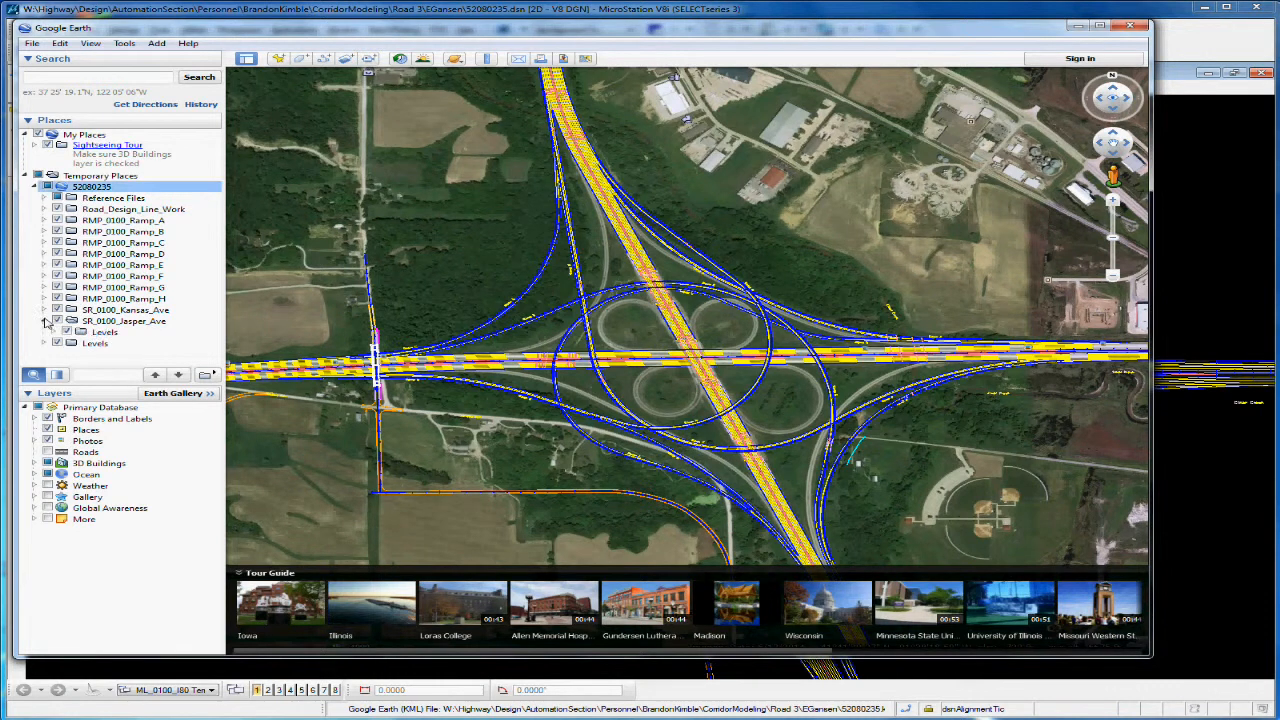
pyautogui.click(54, 333)
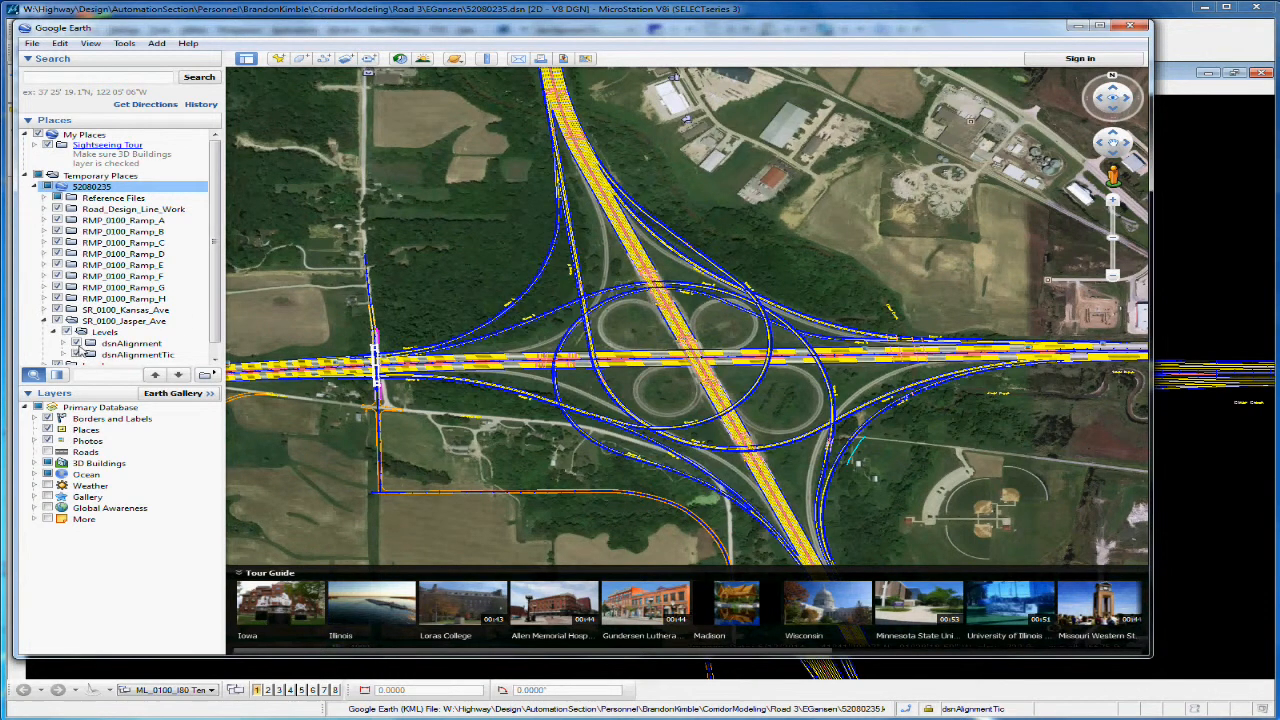
pyautogui.click(45, 322)
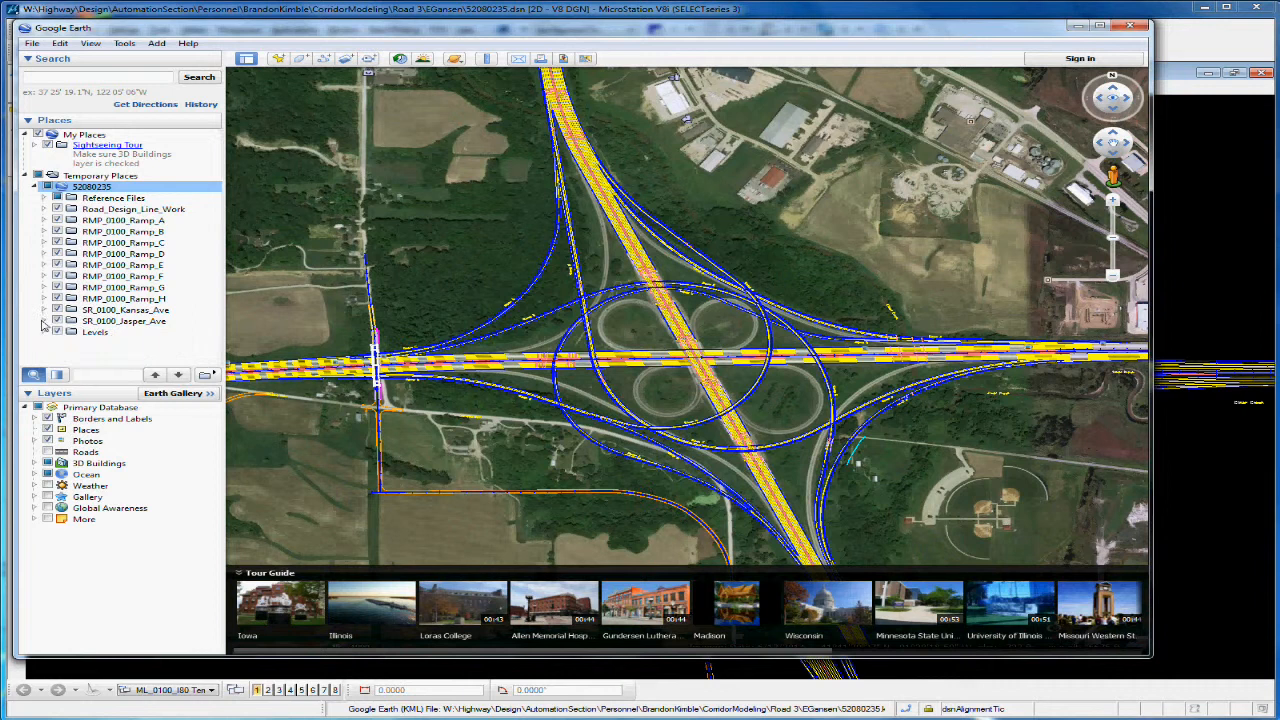
# Step: Hide the RMP_0100 Ramp A to H, SR_0100_Kansas_Ave, SR_0100_Jasper_Ave and Levels folders, leaving Road_Design_Line_Work shown
pyautogui.click(58, 231)
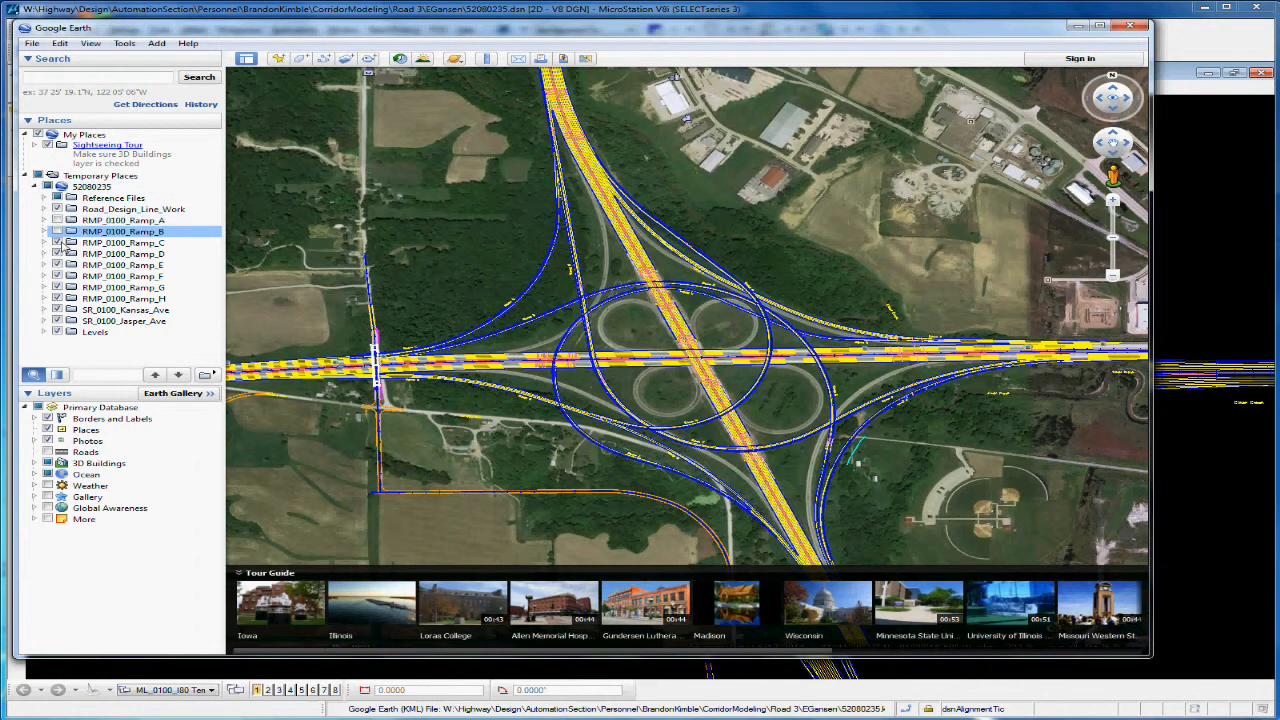
pyautogui.click(58, 243)
pyautogui.click(58, 254)
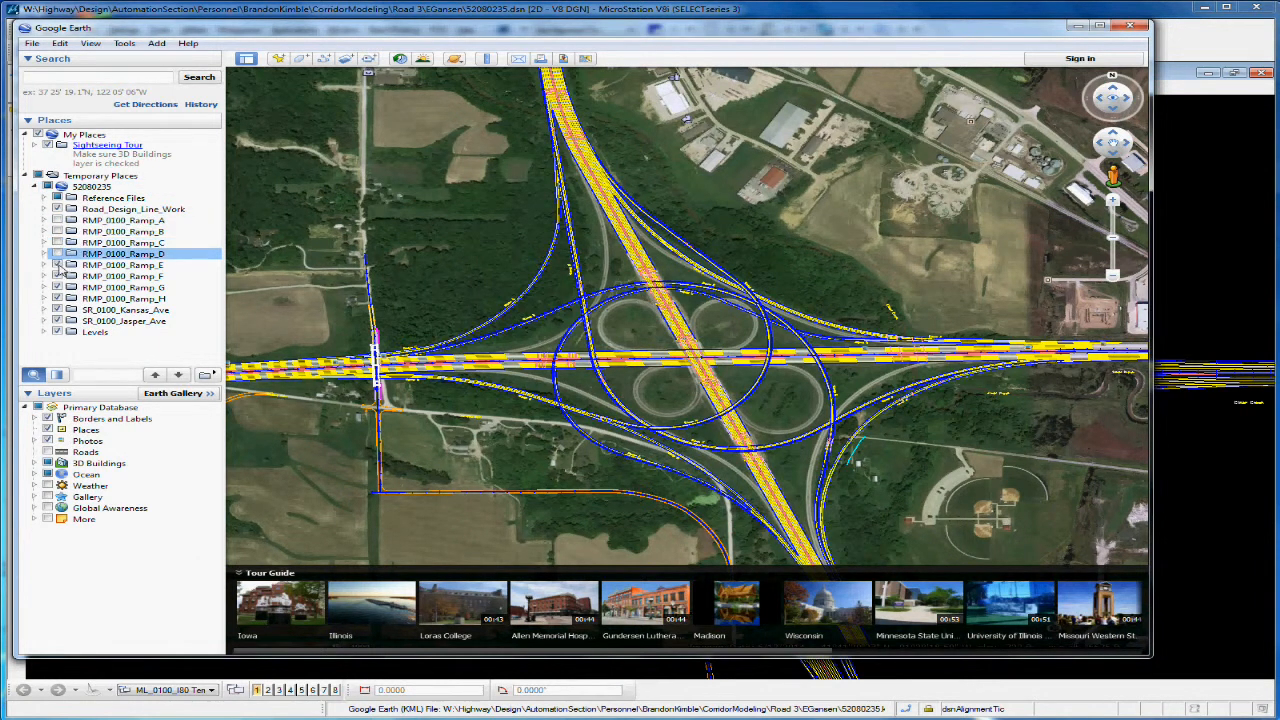
pyautogui.click(58, 265)
pyautogui.click(58, 276)
pyautogui.click(58, 287)
pyautogui.click(58, 298)
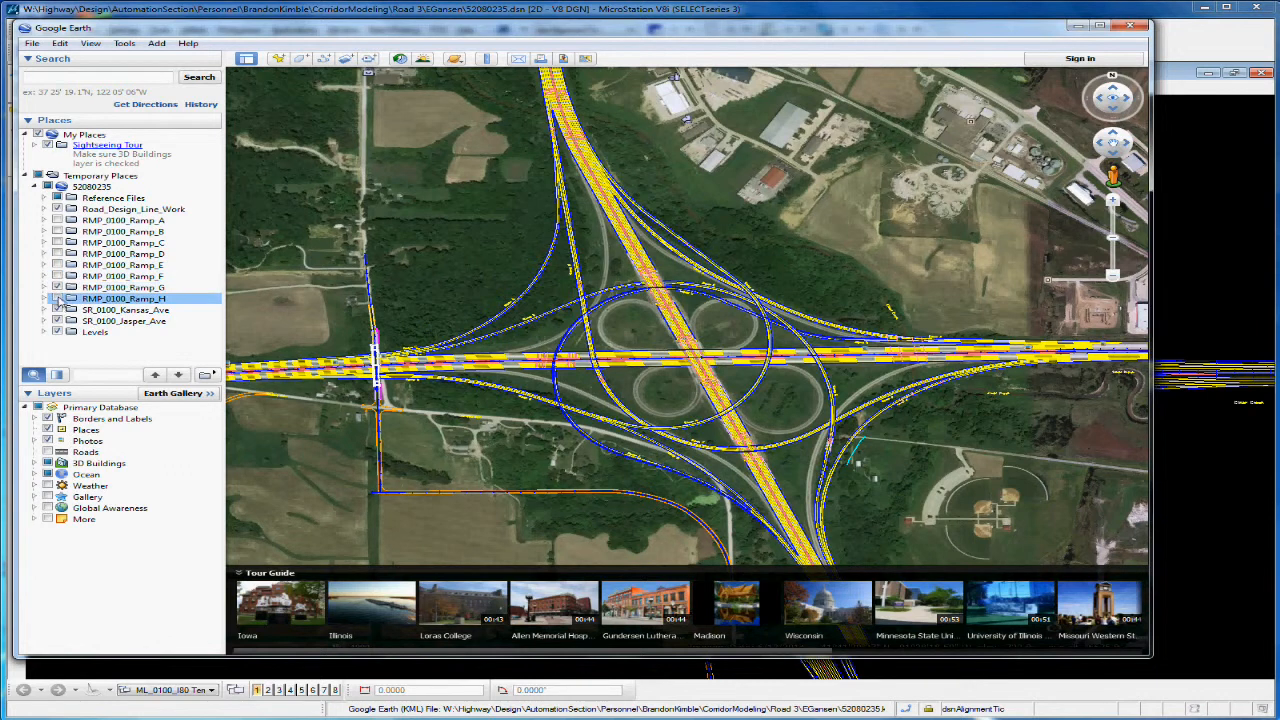
pyautogui.click(58, 309)
pyautogui.click(58, 320)
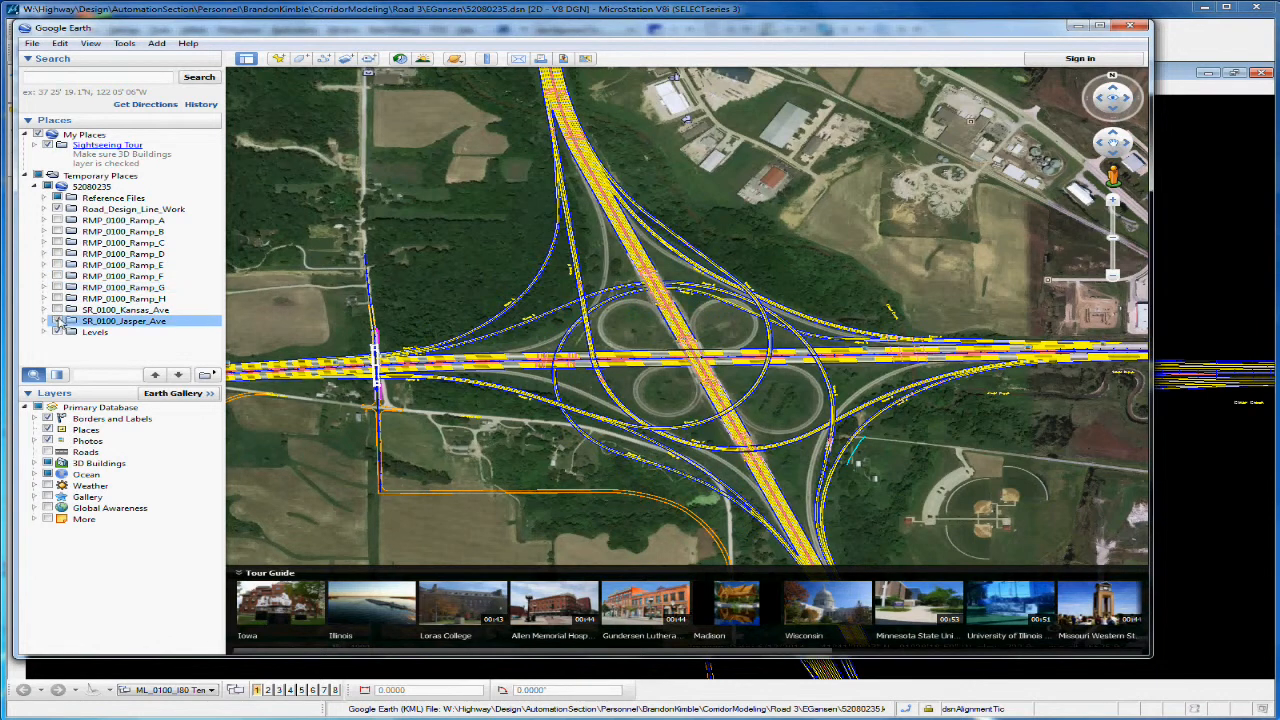
pyautogui.click(58, 331)
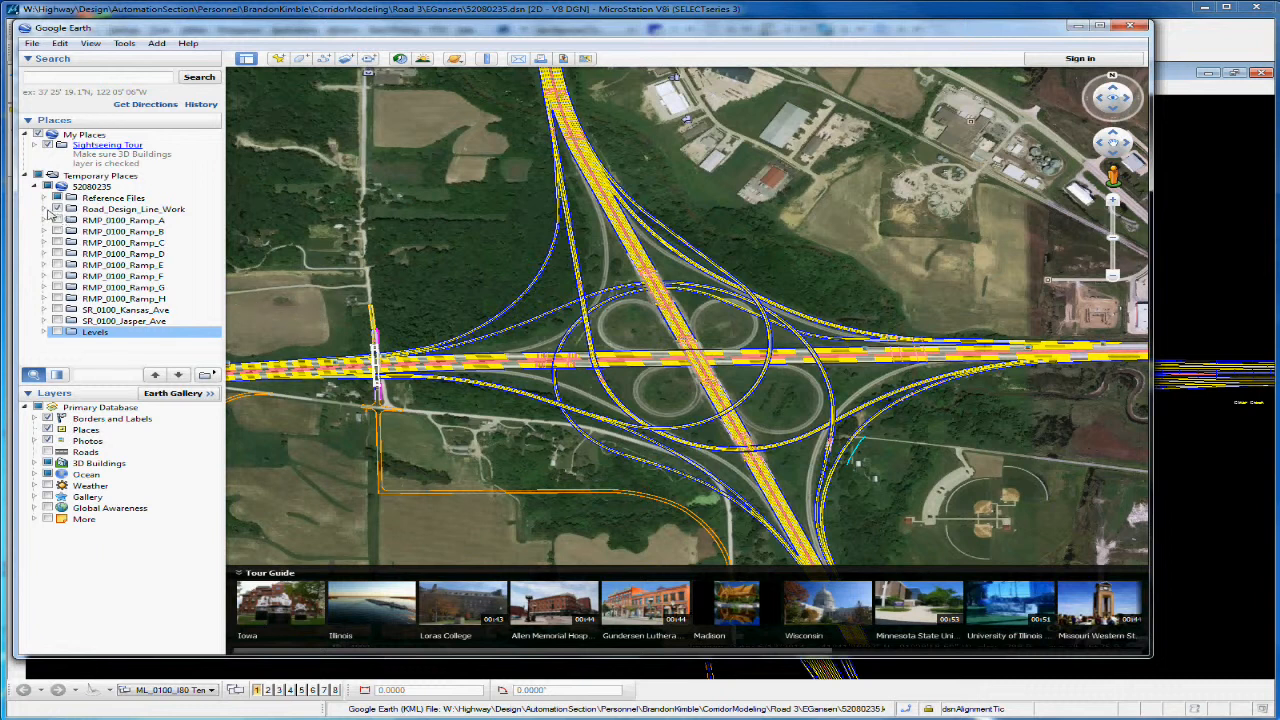
# Step: Expand the levels of Road_Design_Line_Work and hide dsnEdgePavement, dsnEdgeGranular and dsnLaneLine
pyautogui.click(45, 210)
pyautogui.click(54, 220)
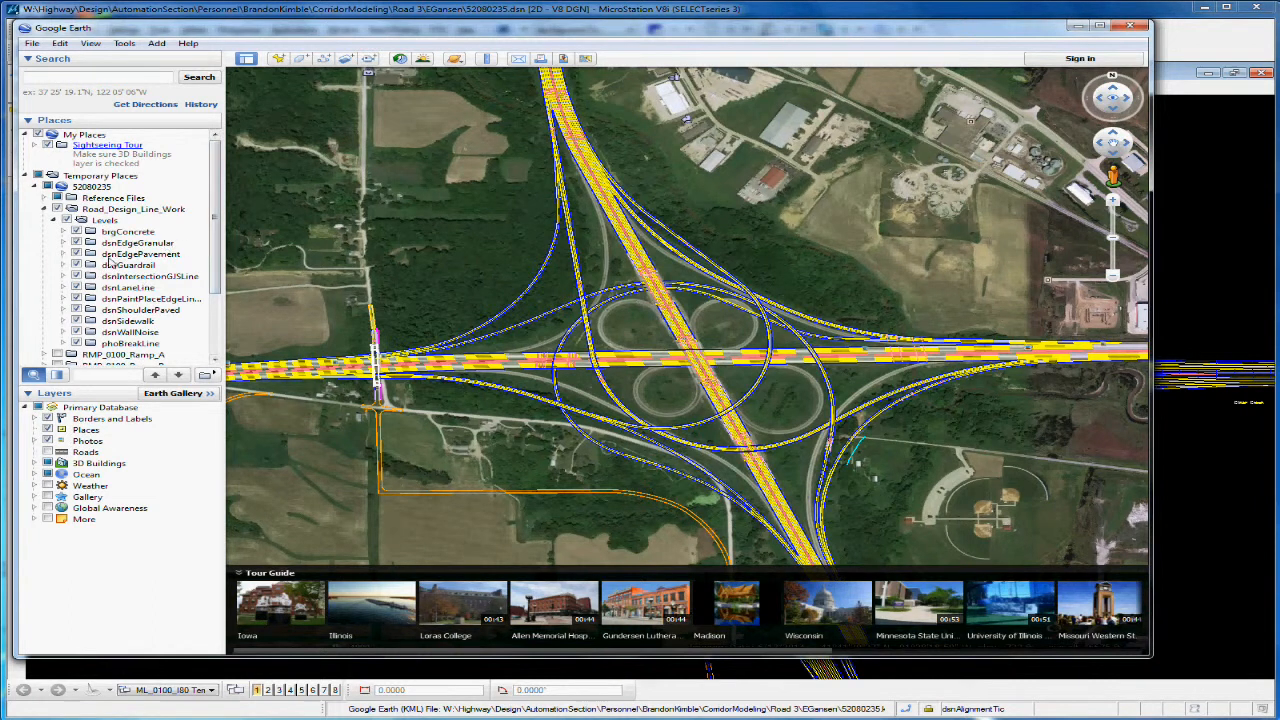
pyautogui.click(77, 255)
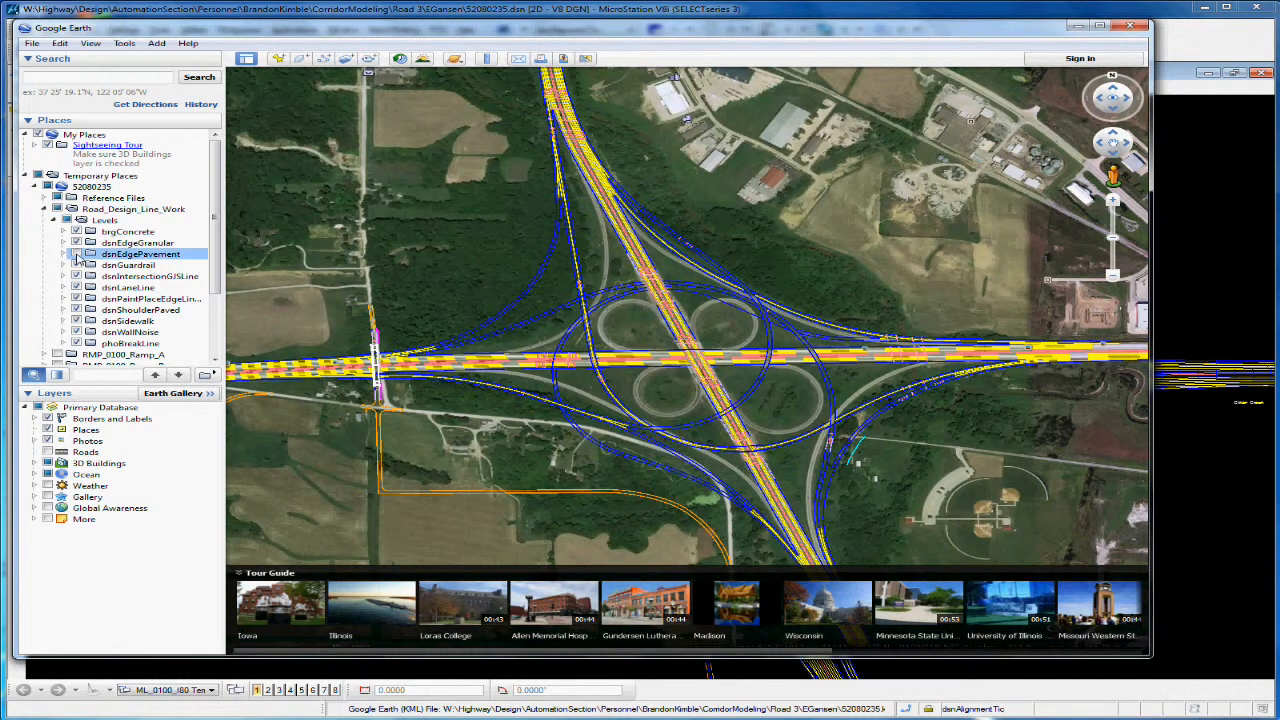
pyautogui.click(76, 243)
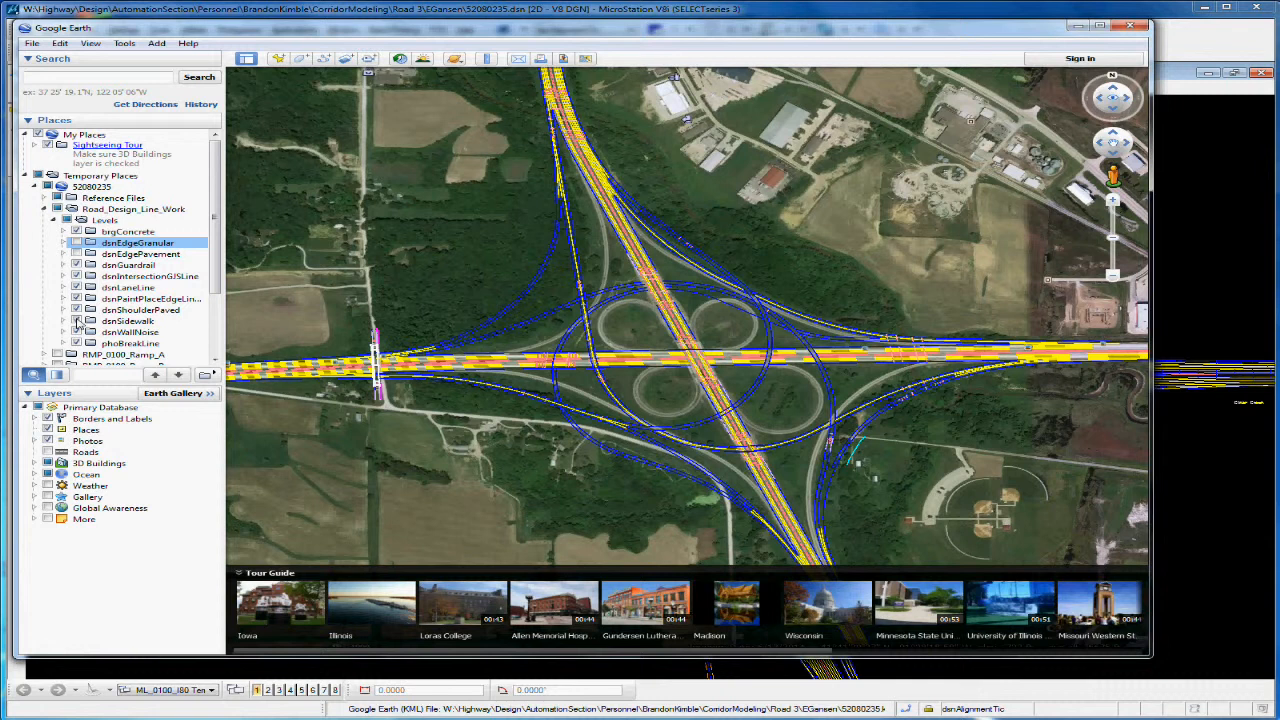
pyautogui.click(76, 288)
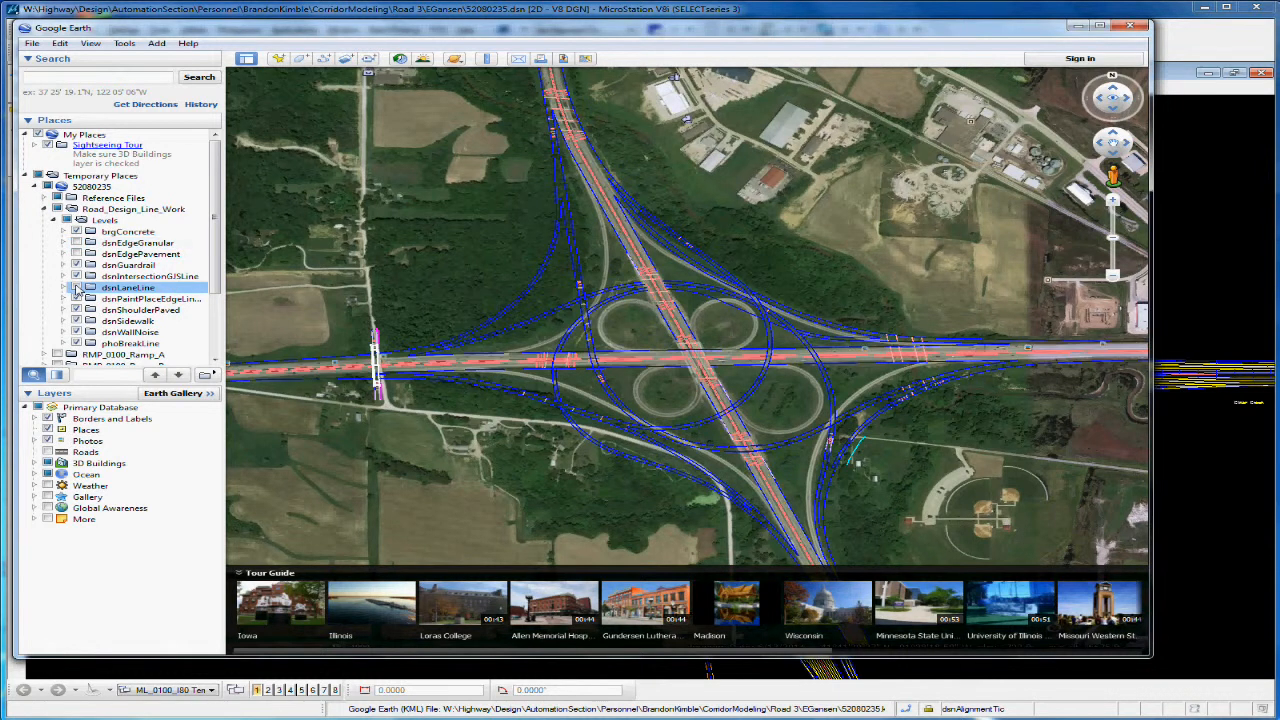
# Step: Show dsnLaneLine, dsnEdgePavement and dsnEdgeGranular again and collapse the Road_Design_Line_Work folder
pyautogui.click(76, 288)
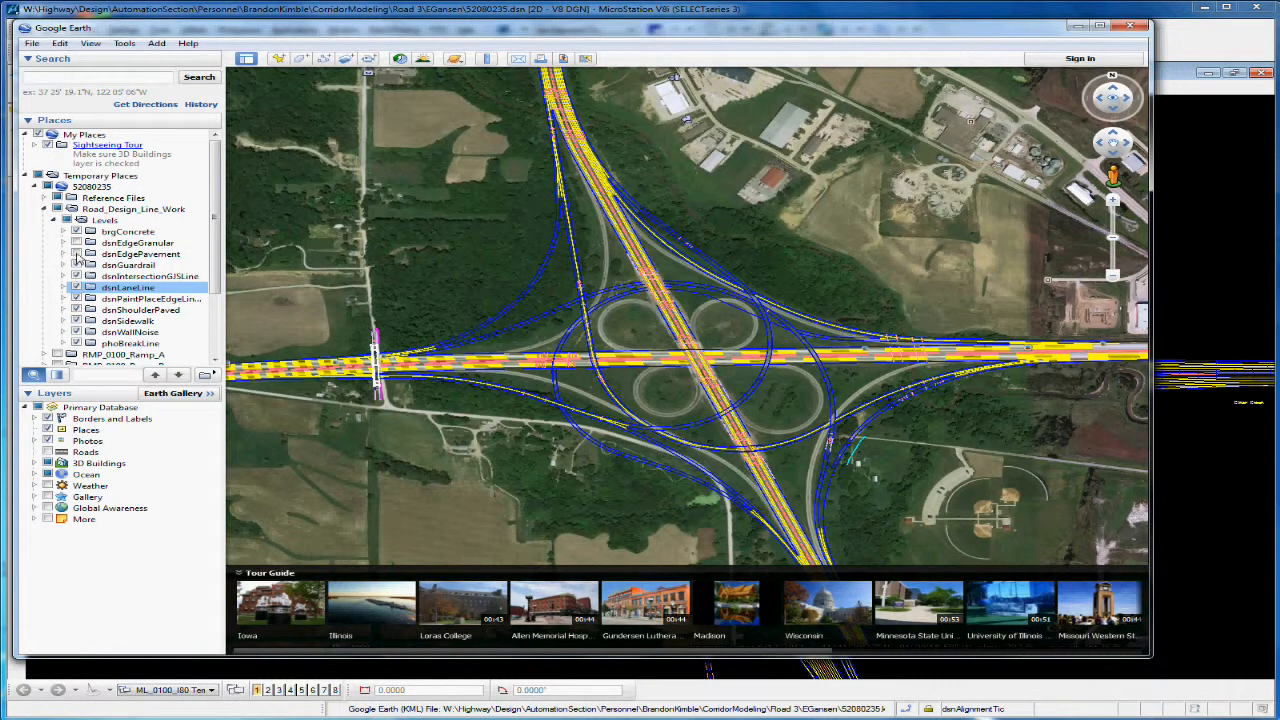
pyautogui.click(77, 254)
pyautogui.click(76, 243)
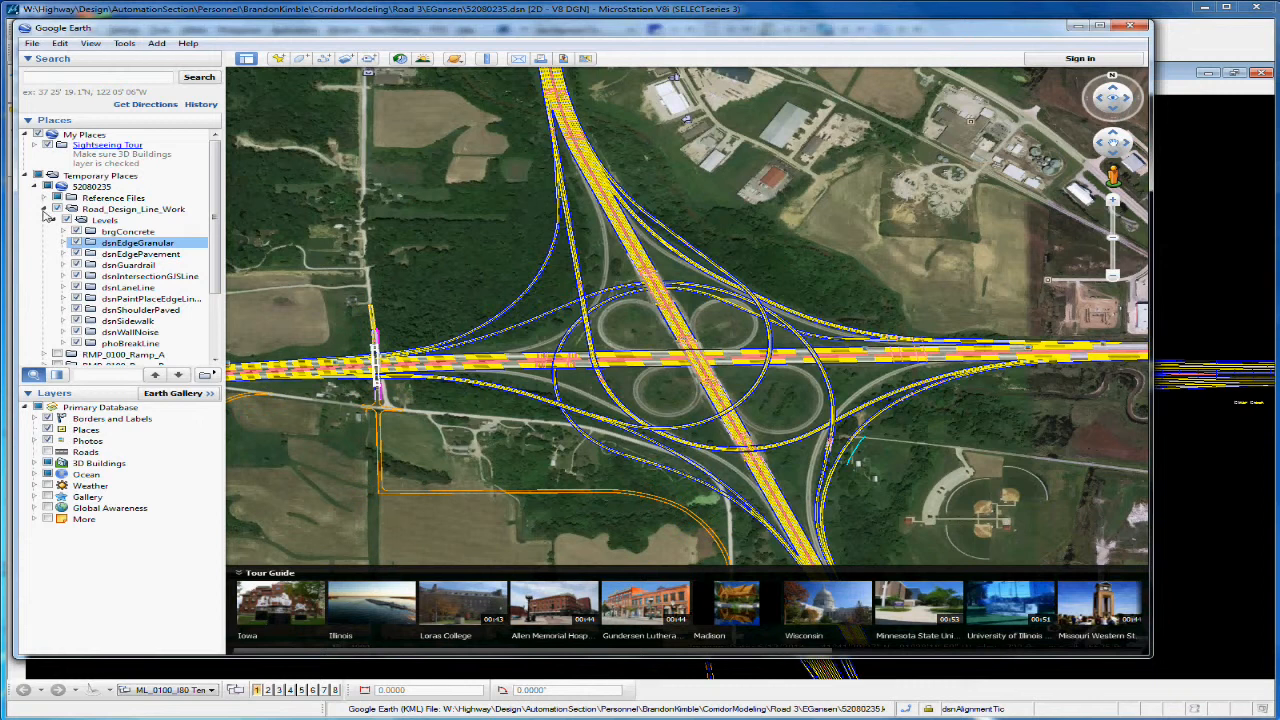
pyautogui.click(44, 210)
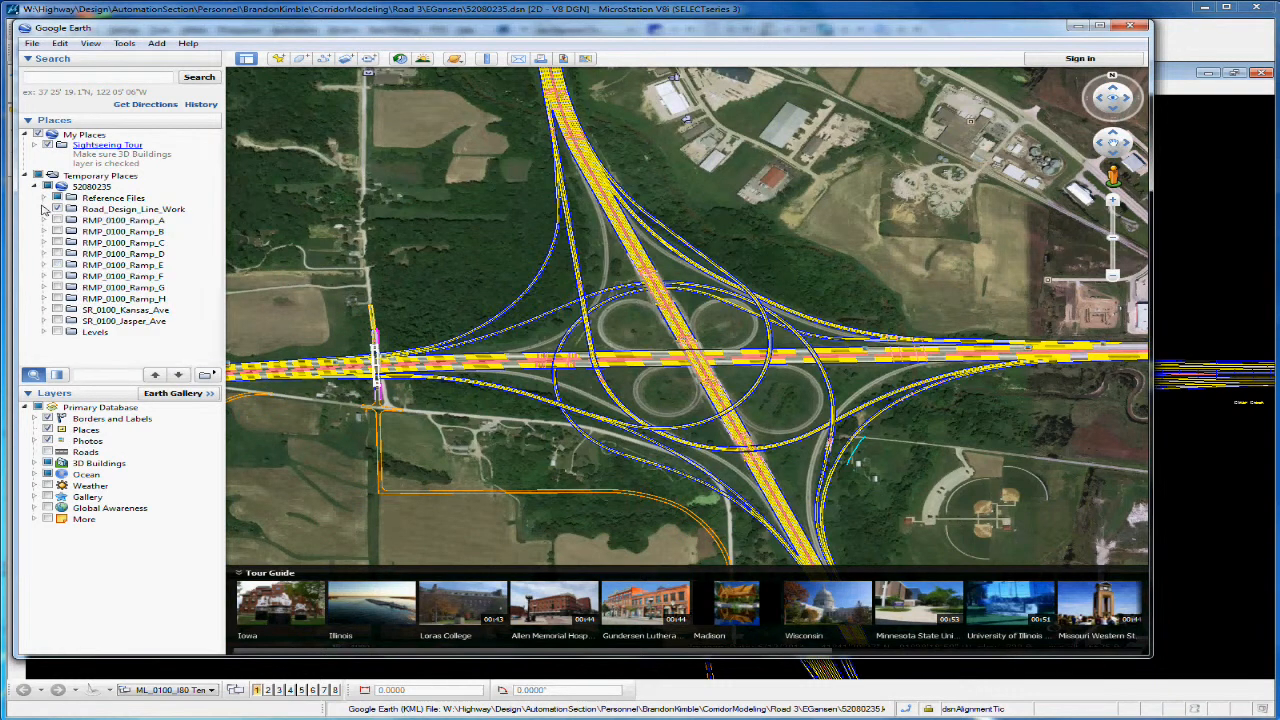
# Step: Close Google Earth, discarding the temporary places, minimize the folder window and reposition the Geographic toolbar over the MicroStation drawing
pyautogui.click(1130, 26)
pyautogui.click(678, 362)
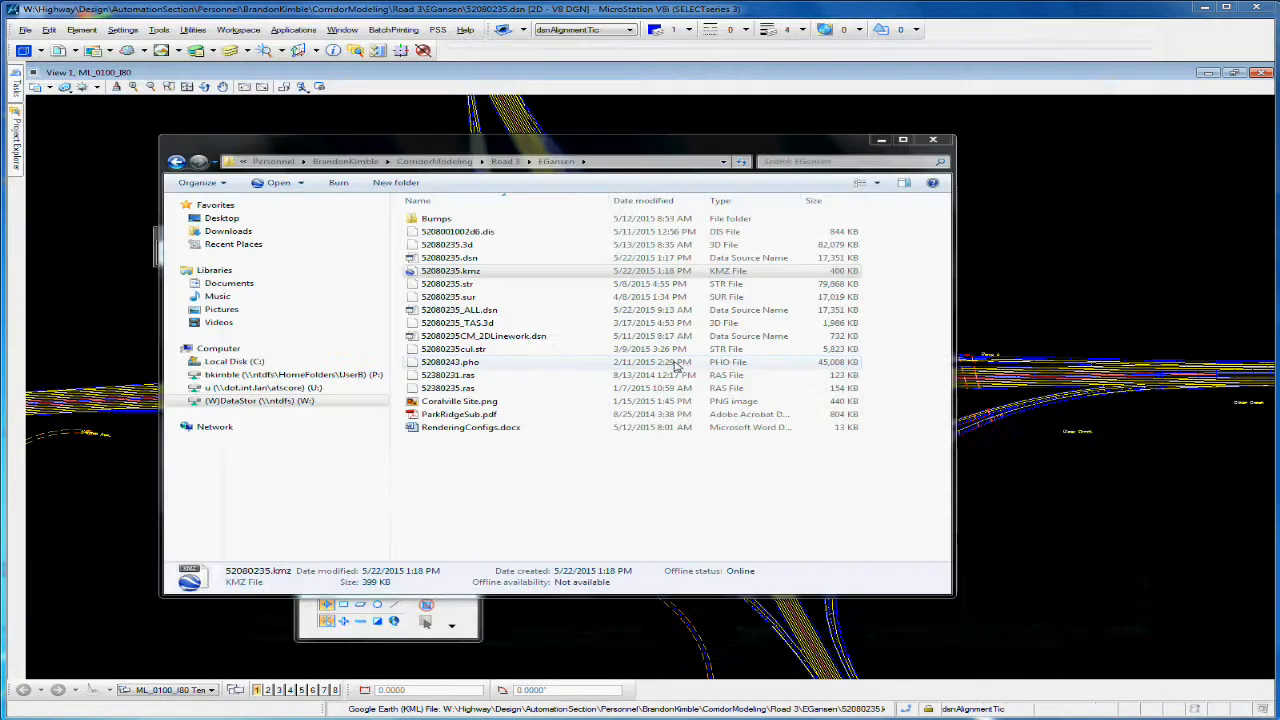
pyautogui.click(877, 140)
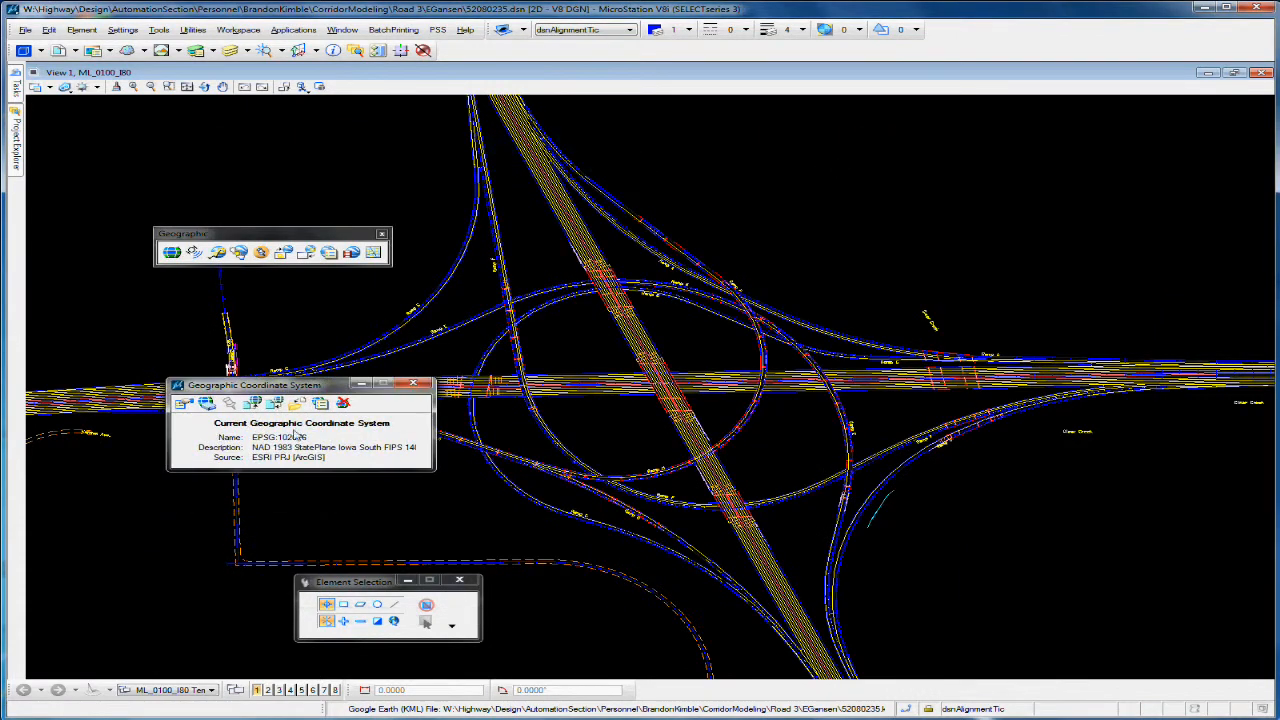
pyautogui.moveTo(230, 232); pyautogui.dragTo(270, 255)
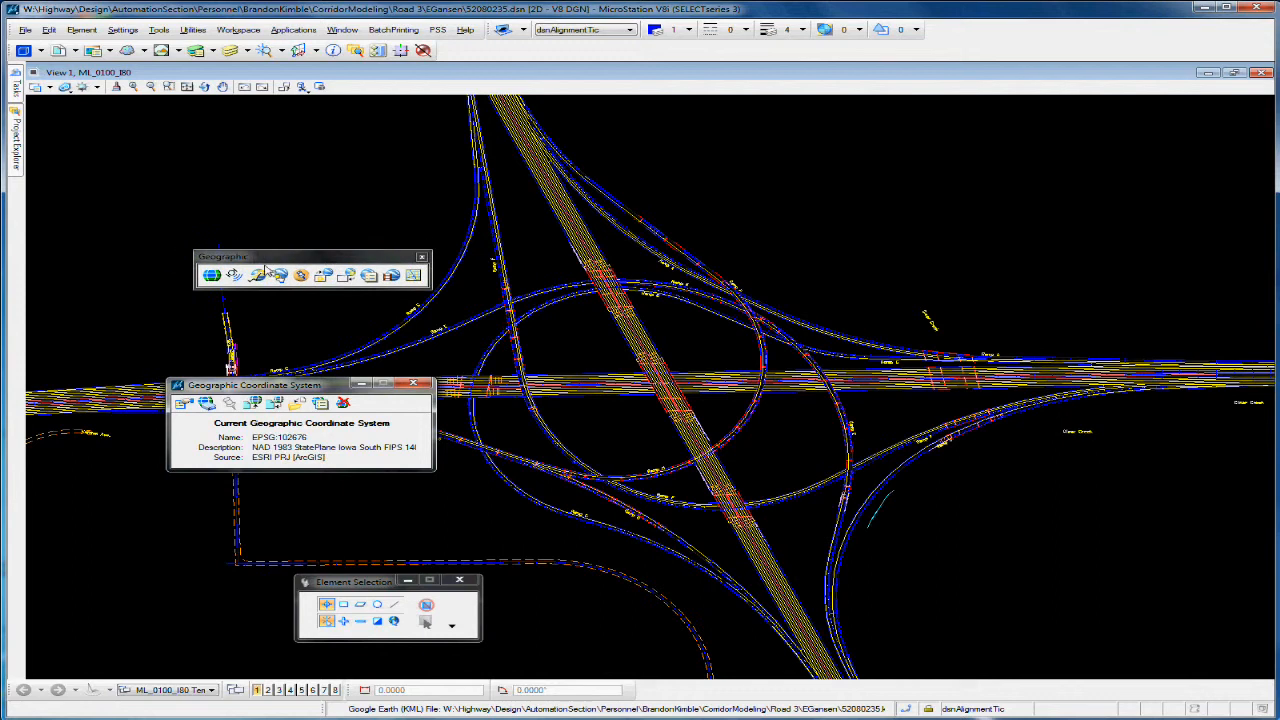